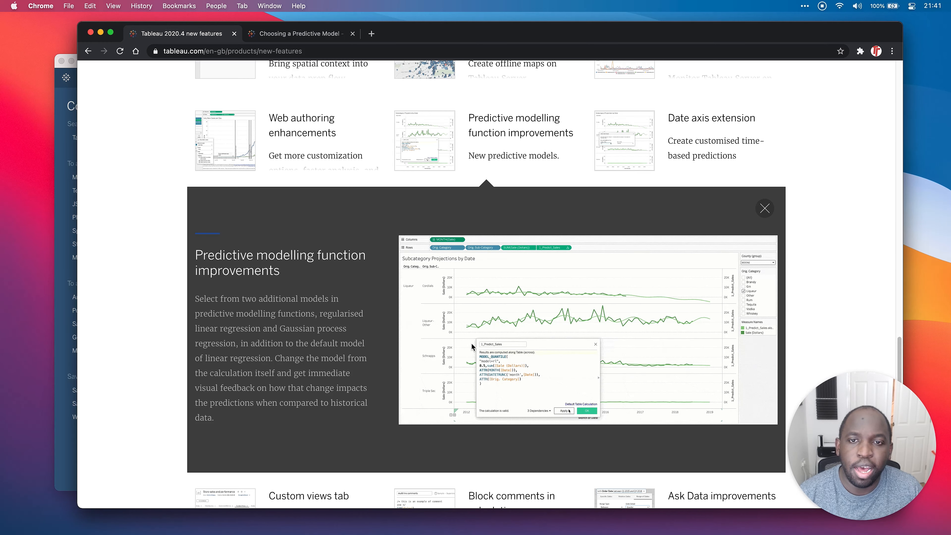
# Switch to Tableau and plot the sum of Sales in rows against continuous months of Order Date in columns
pyautogui.click(62, 237)
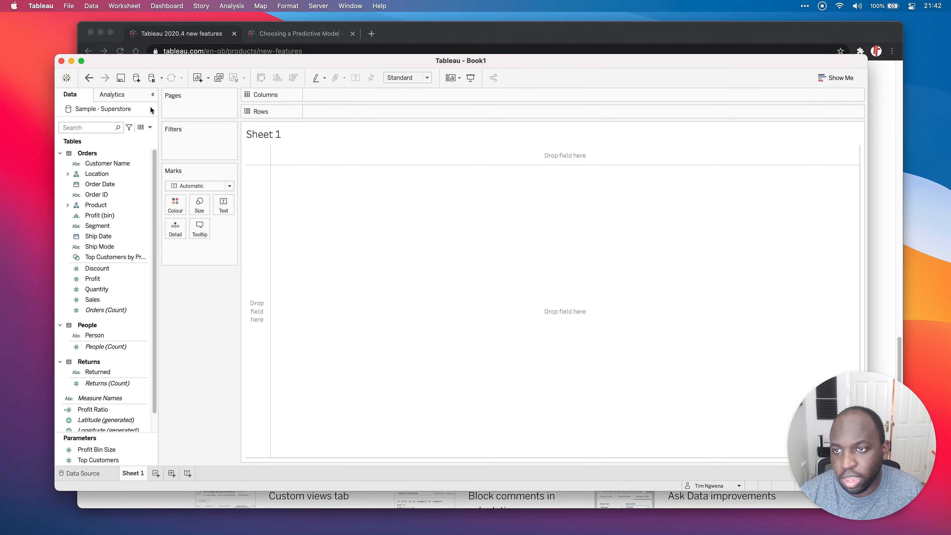
pyautogui.moveTo(289, 66); pyautogui.dragTo(278, 38)
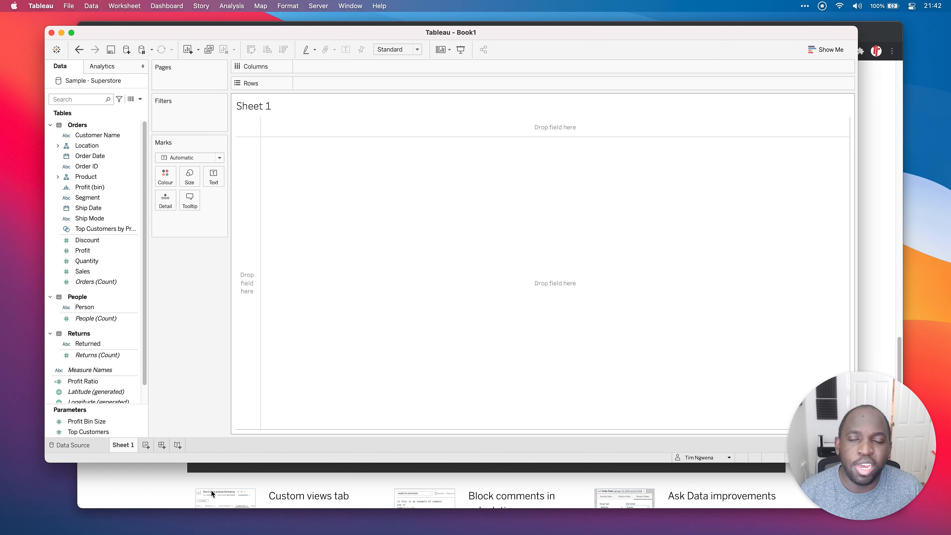
pyautogui.moveTo(82, 271); pyautogui.dragTo(314, 82)
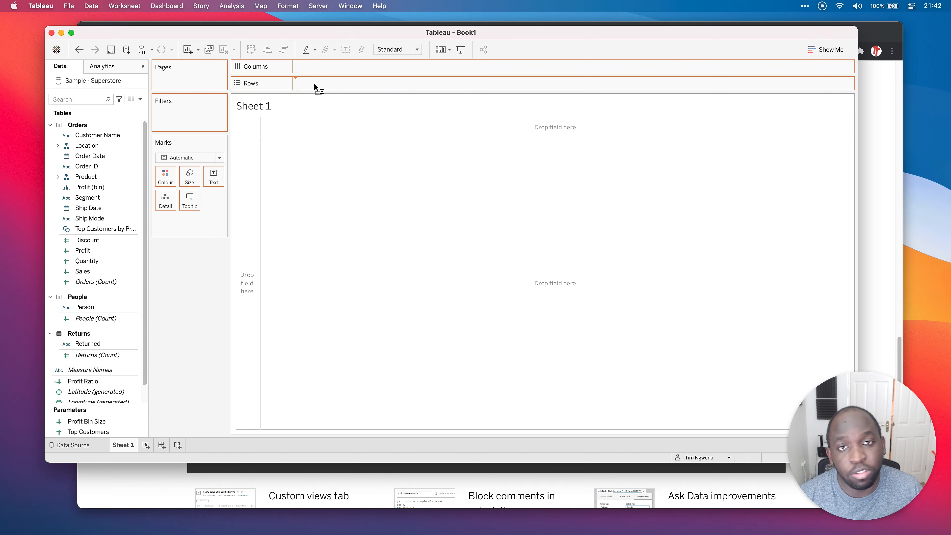
pyautogui.moveTo(90, 155); pyautogui.dragTo(325, 65)
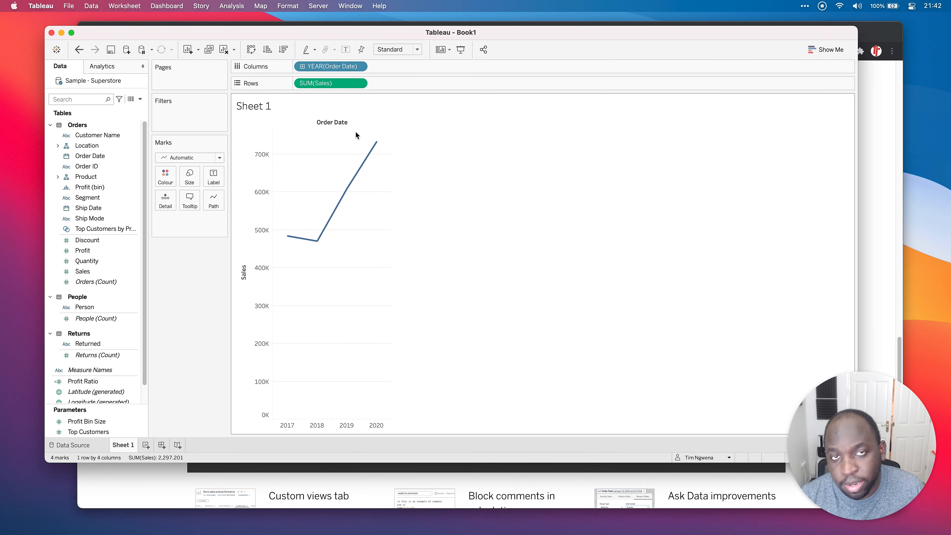
pyautogui.click(362, 66)
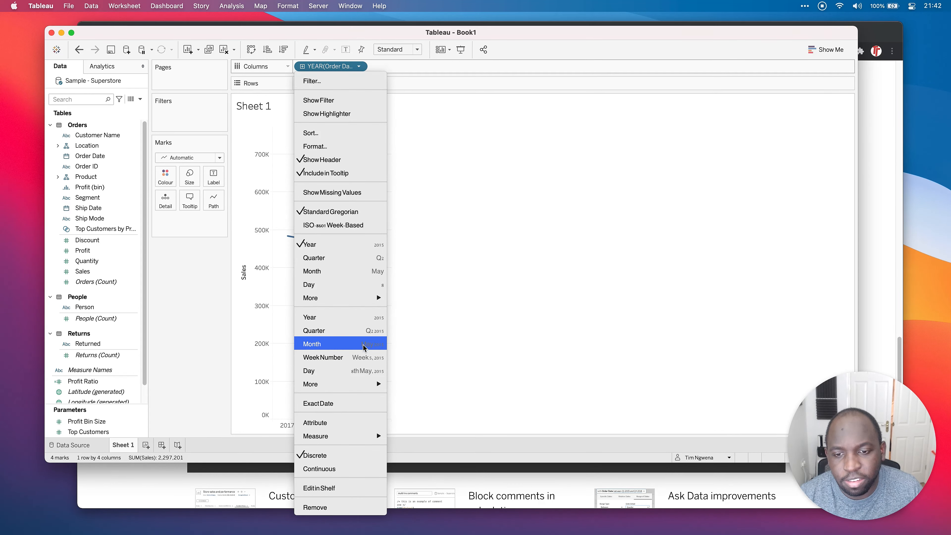
pyautogui.click(363, 343)
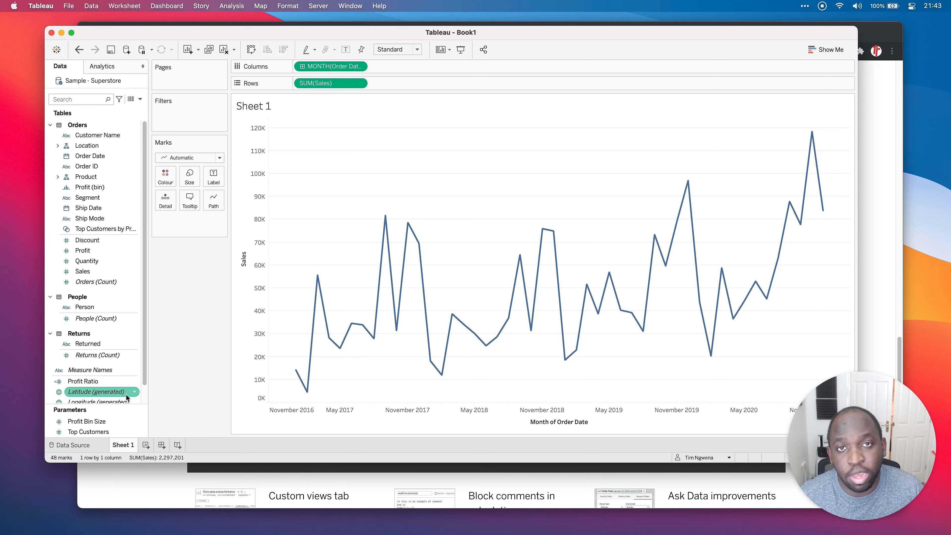
# Create a new calculated field and begin its formula with the MODEL_QUANTILE function
pyautogui.moveTo(126, 397)
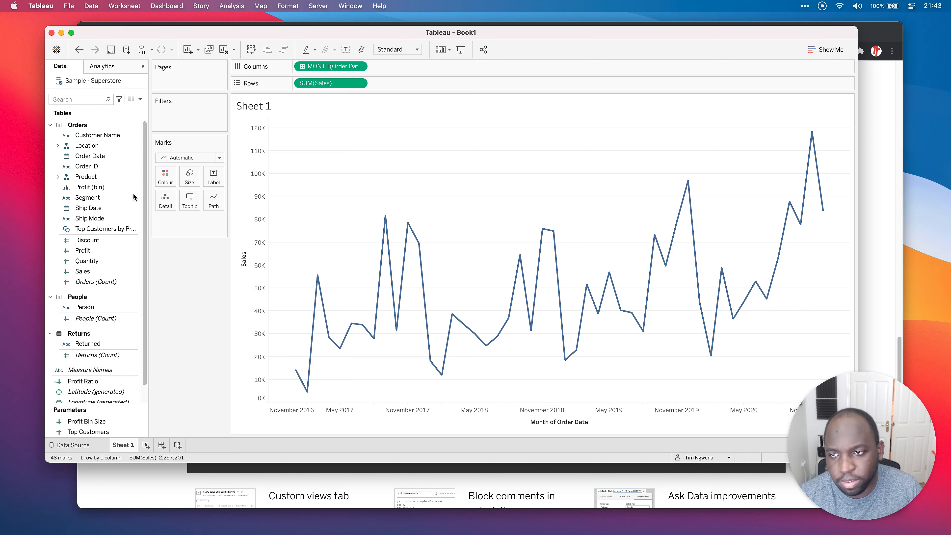
pyautogui.click(140, 99)
pyautogui.click(108, 112)
pyautogui.moveTo(355, 64); pyautogui.dragTo(569, 158)
pyautogui.click(447, 208)
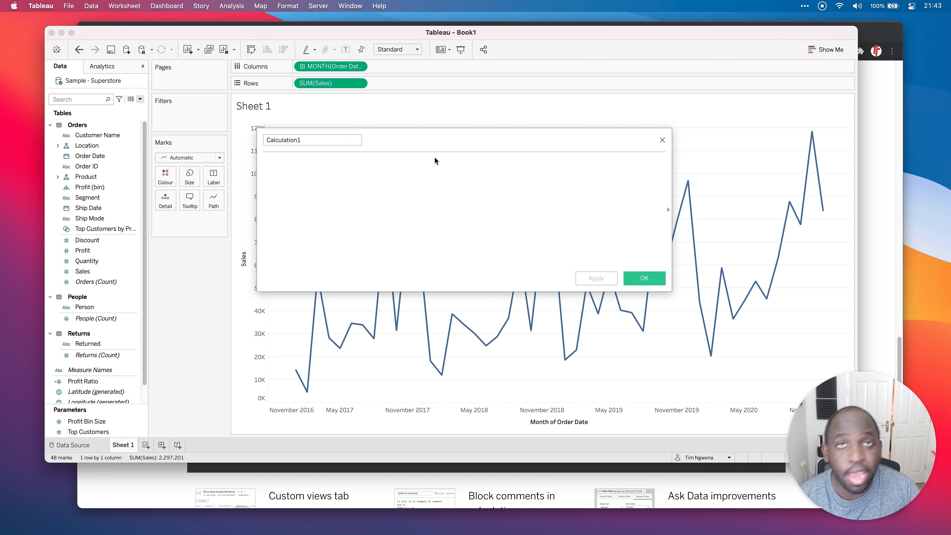
pyautogui.write('mode')
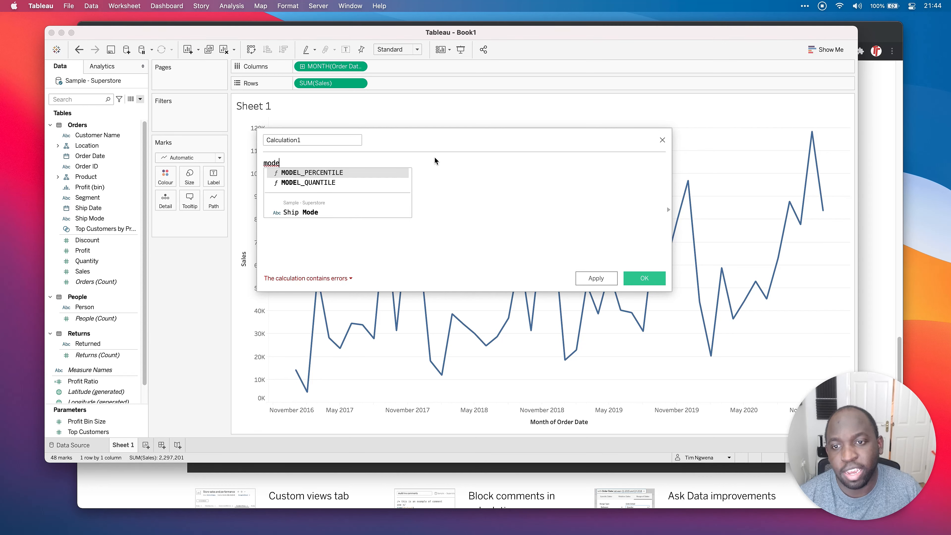
pyautogui.moveTo(340, 184)
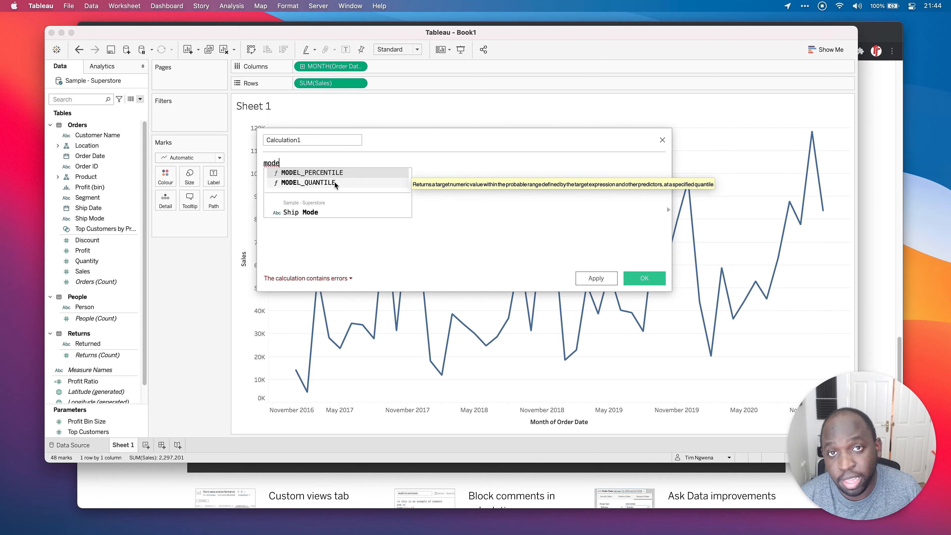
pyautogui.click(334, 182)
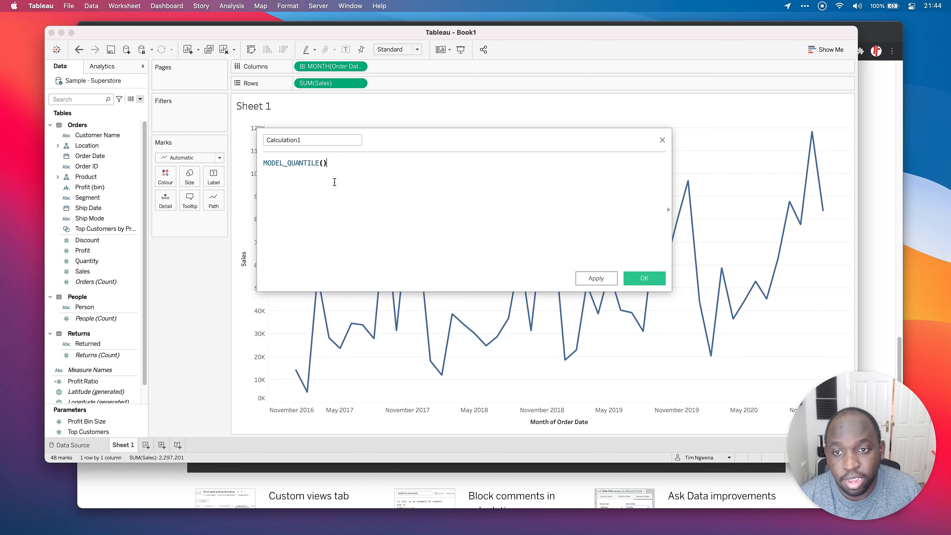
# Enter 0.5 as the quantile and SUM([Sales]) as the target expression of MODEL_QUANTILE
pyautogui.click(322, 163)
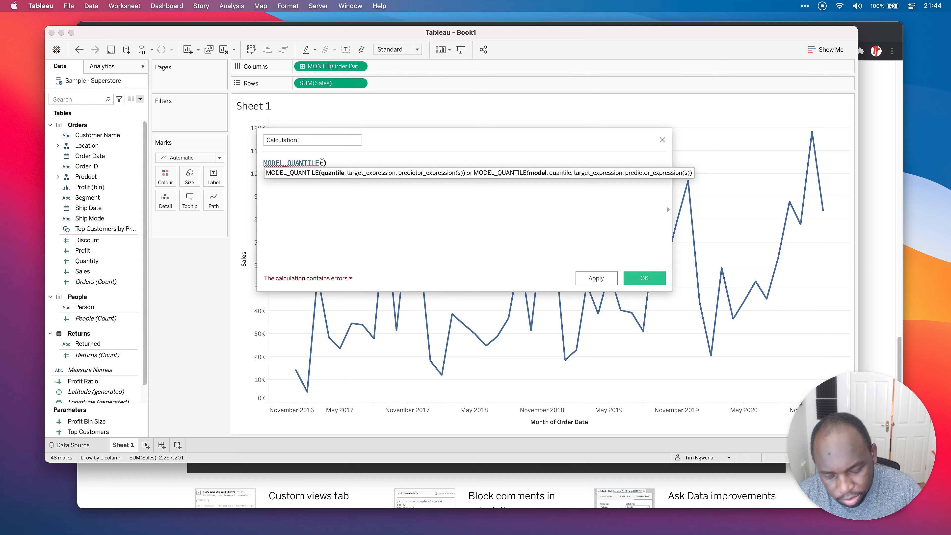
pyautogui.write('0.5')
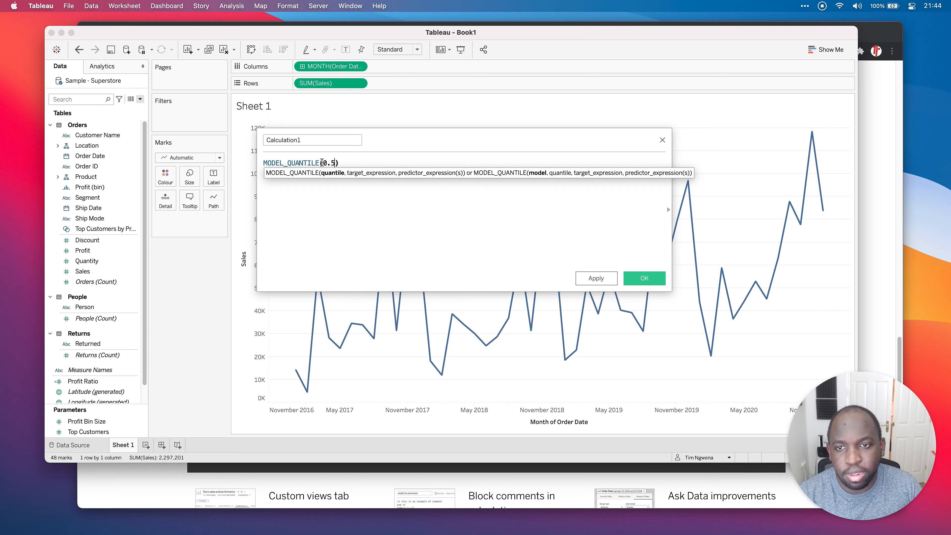
pyautogui.write(',')
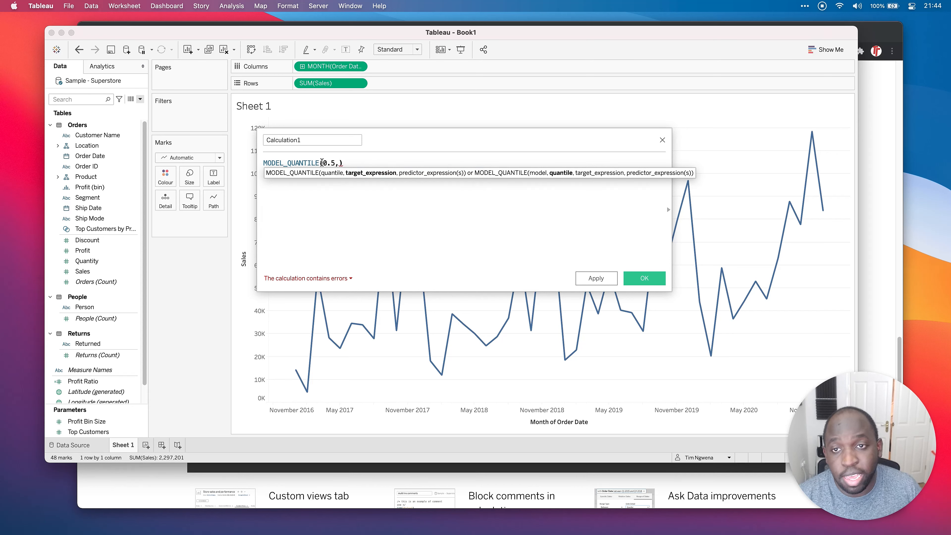
pyautogui.write('sum')
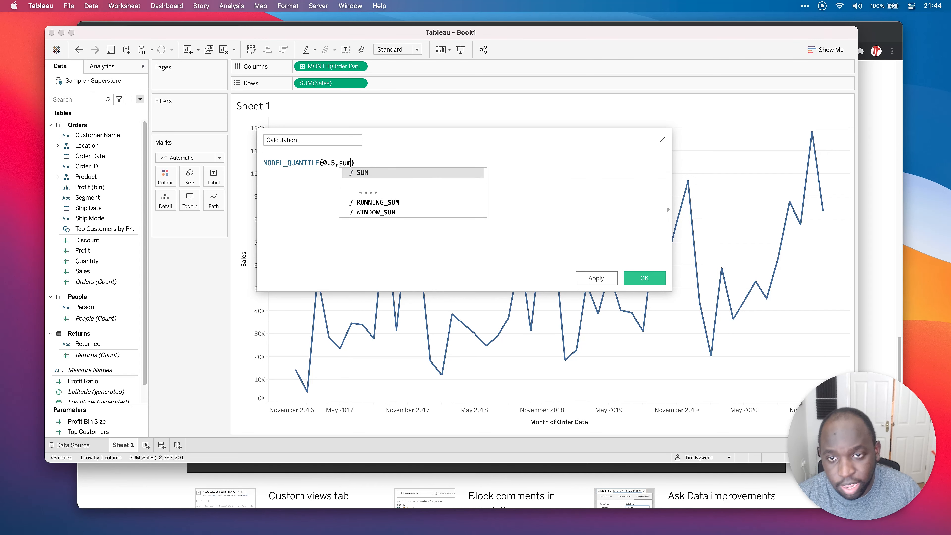
pyautogui.press('Return')
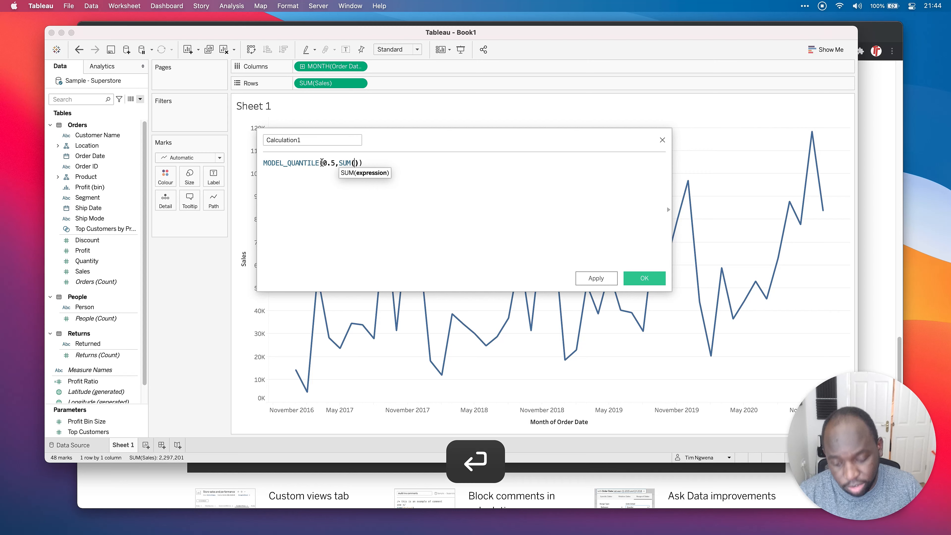
pyautogui.write('sales')
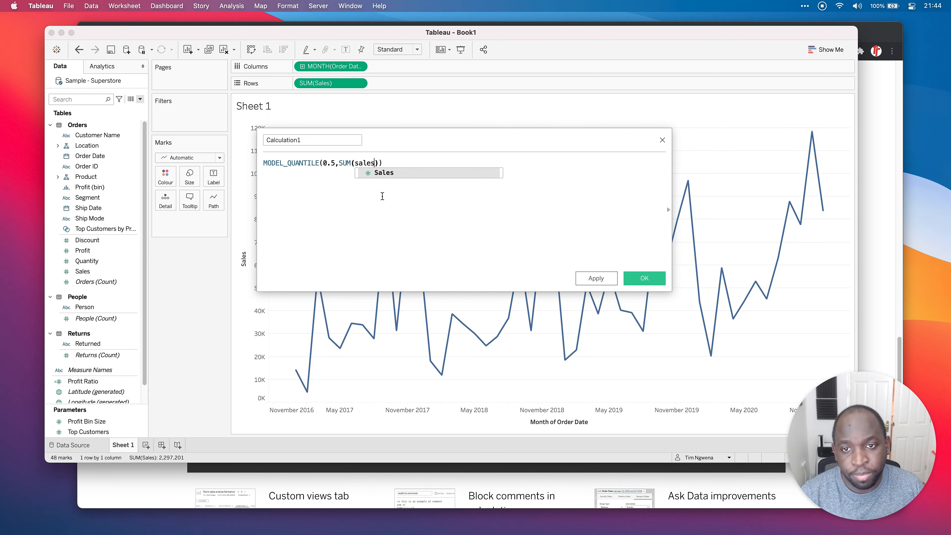
pyautogui.click(389, 173)
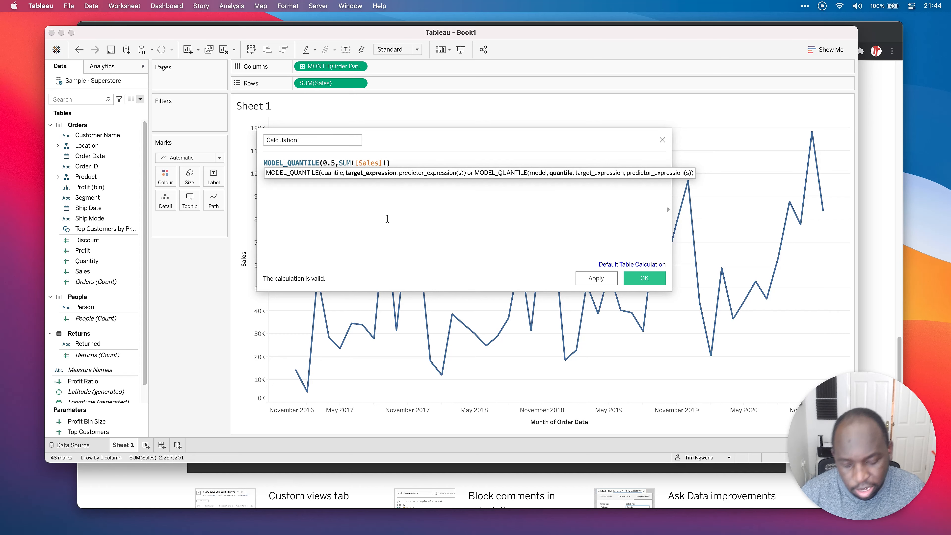
# Add the view's month-truncated Order Date expression as the predictor argument of MODEL_QUANTILE
pyautogui.write(',')
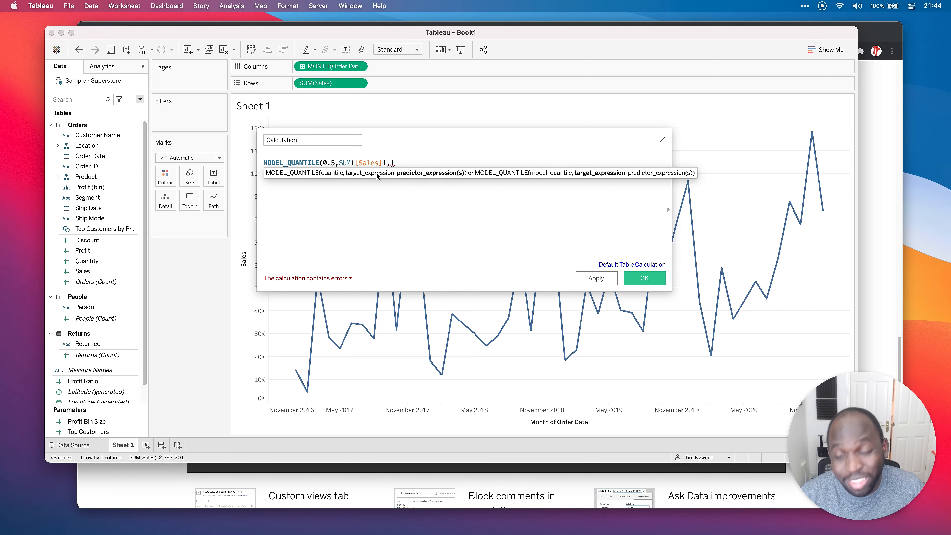
pyautogui.moveTo(330, 66); pyautogui.dragTo(390, 170)
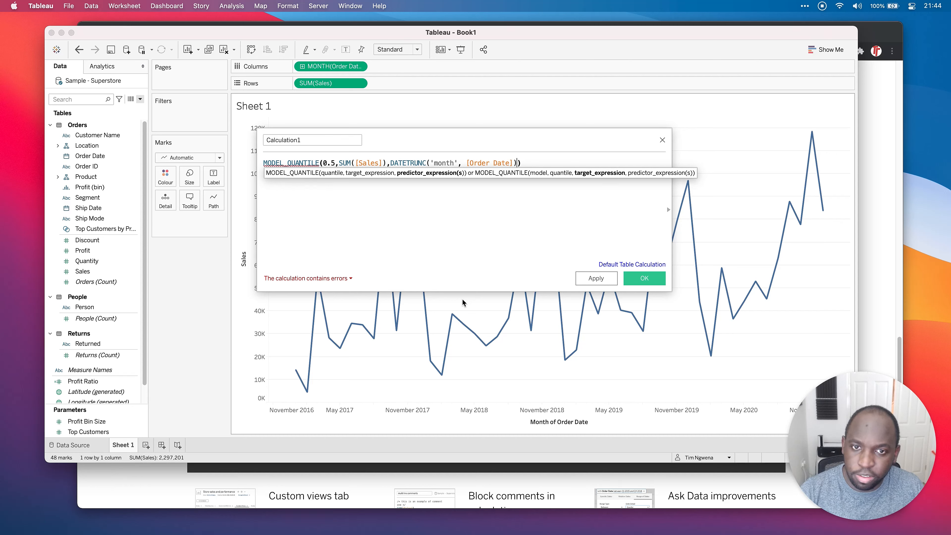
pyautogui.click(463, 238)
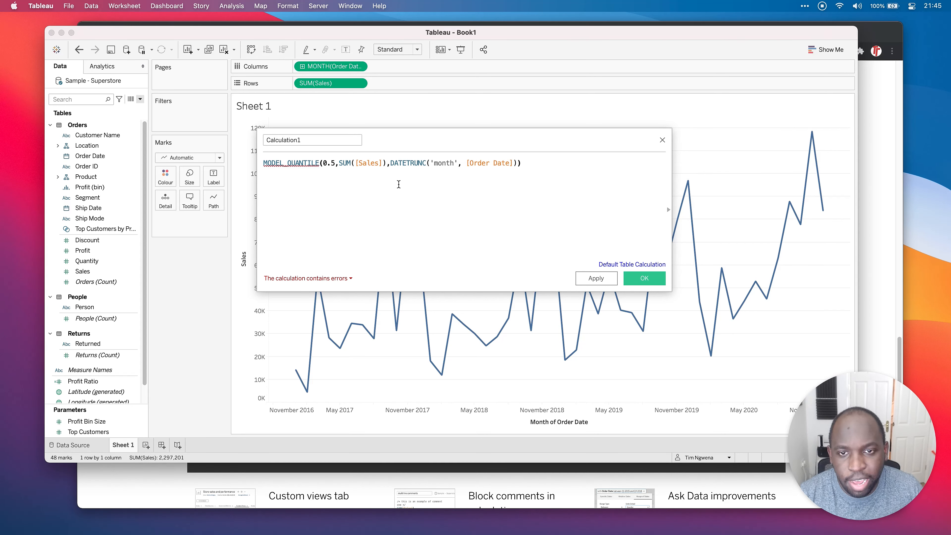
# Check the formula's error details and wrap the DATETRUNC predictor expression in attr()
pyautogui.click(392, 162)
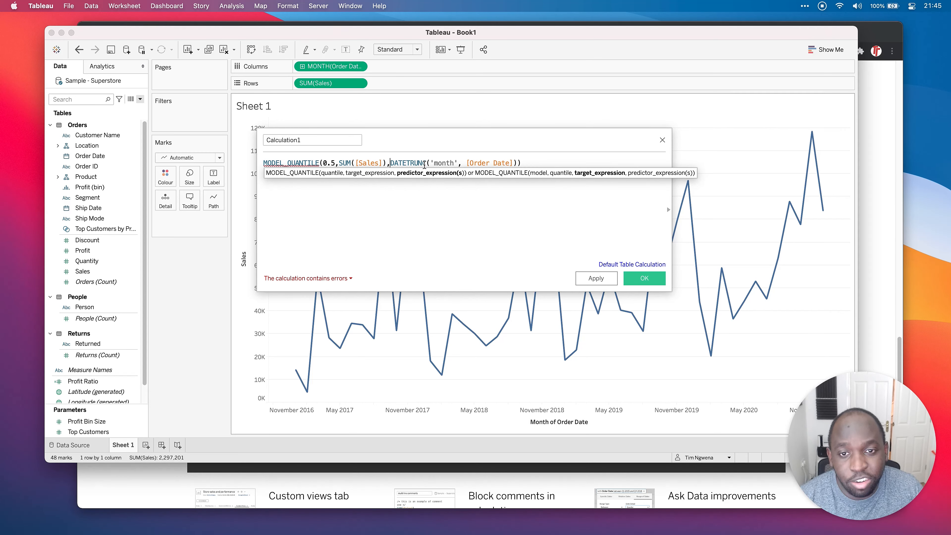
pyautogui.click(342, 278)
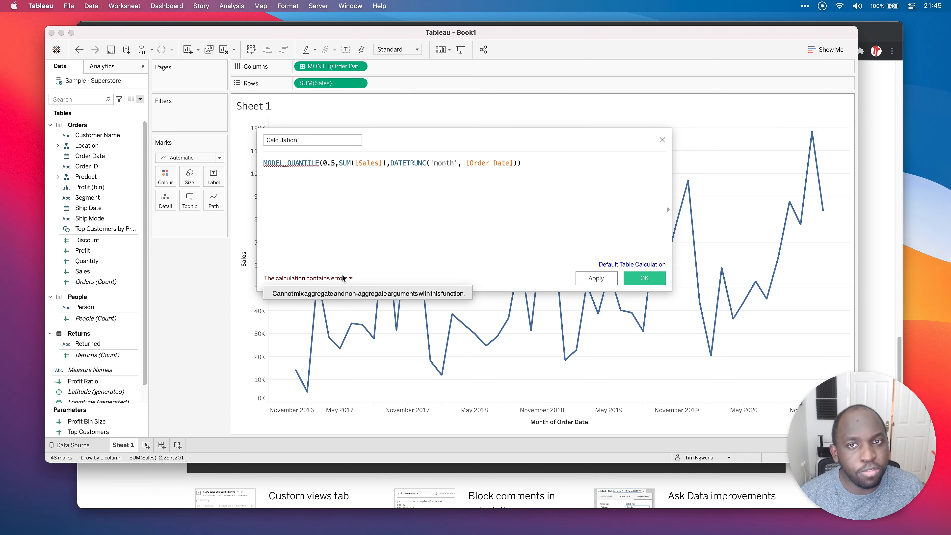
pyautogui.click(343, 227)
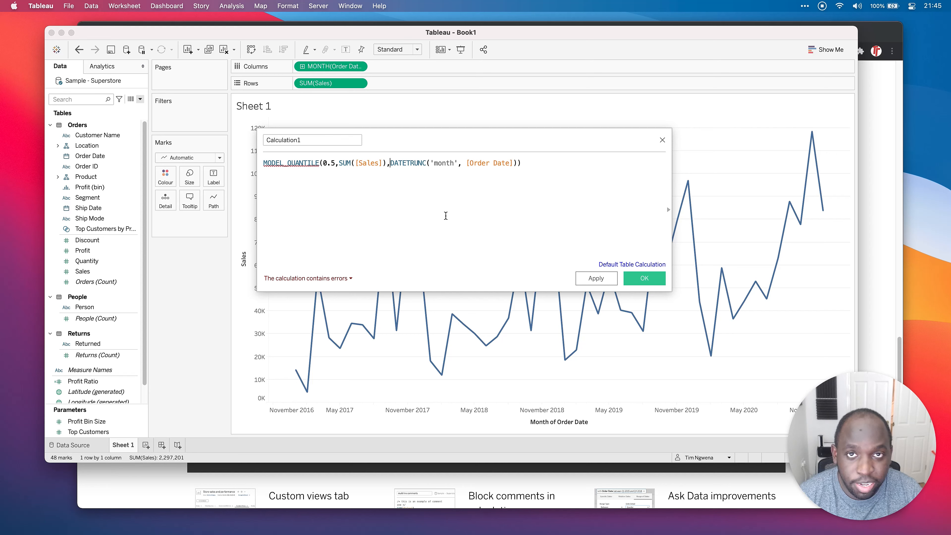
pyautogui.write('att')
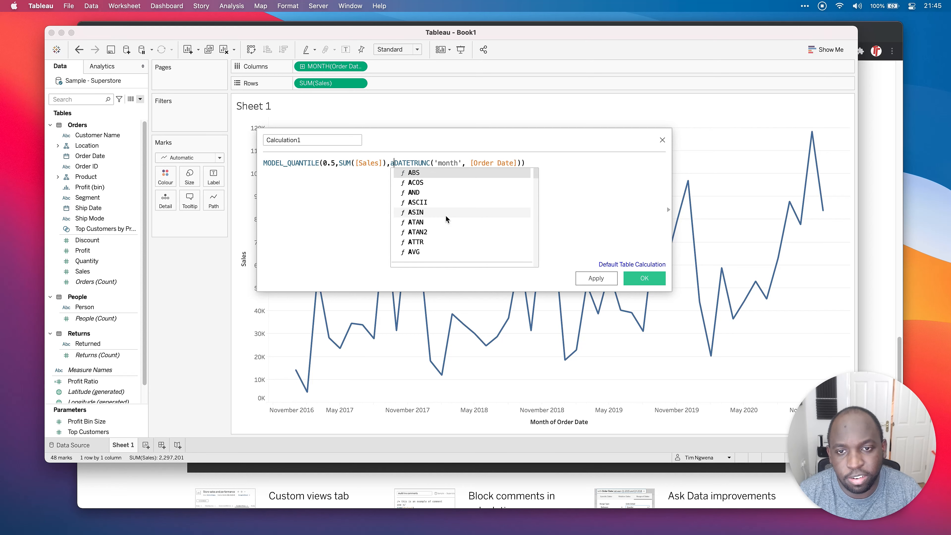
pyautogui.write('r')
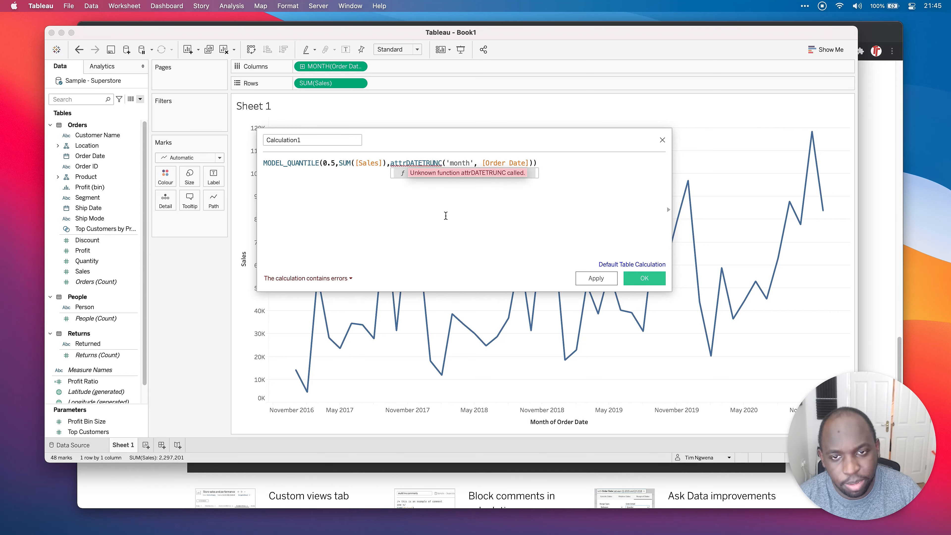
pyautogui.write('(')
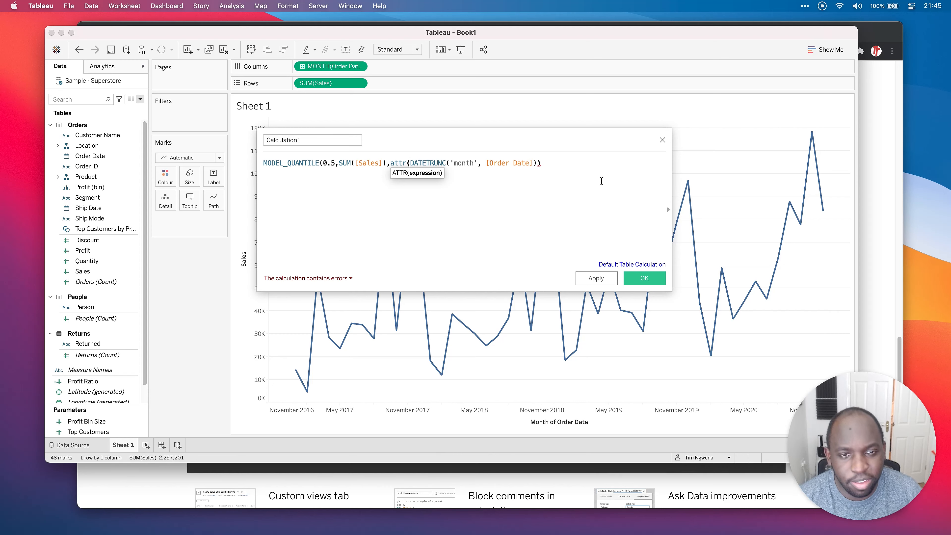
pyautogui.click(579, 173)
pyautogui.write(')')
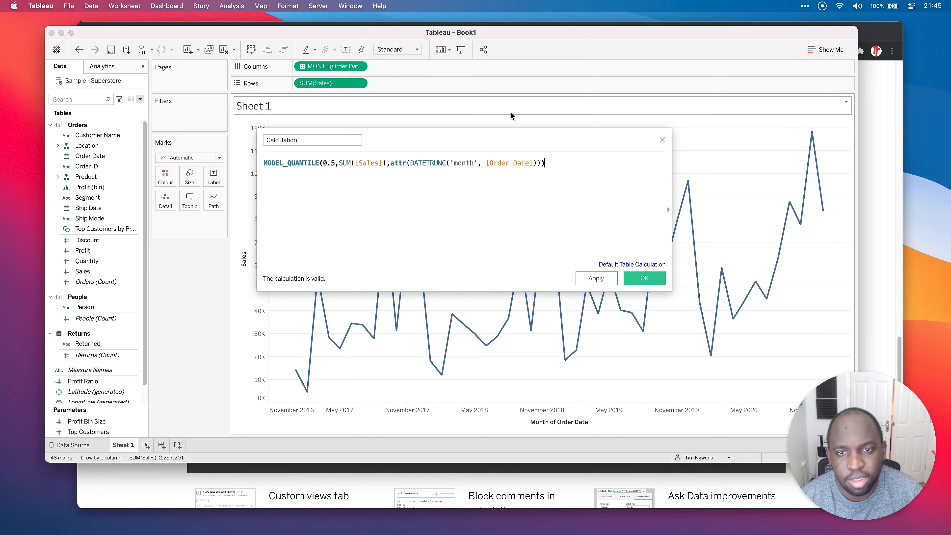
# Rewrite the lowercase attr function name in capitals as ATTR in the formula
pyautogui.click(395, 164)
pyautogui.press('BackSpace')
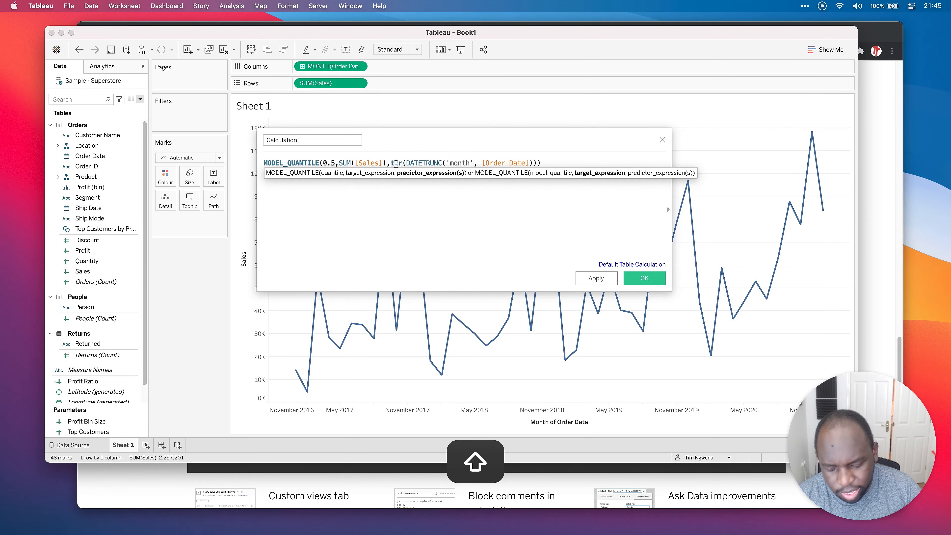
pyautogui.write('A')
pyautogui.press('Right')
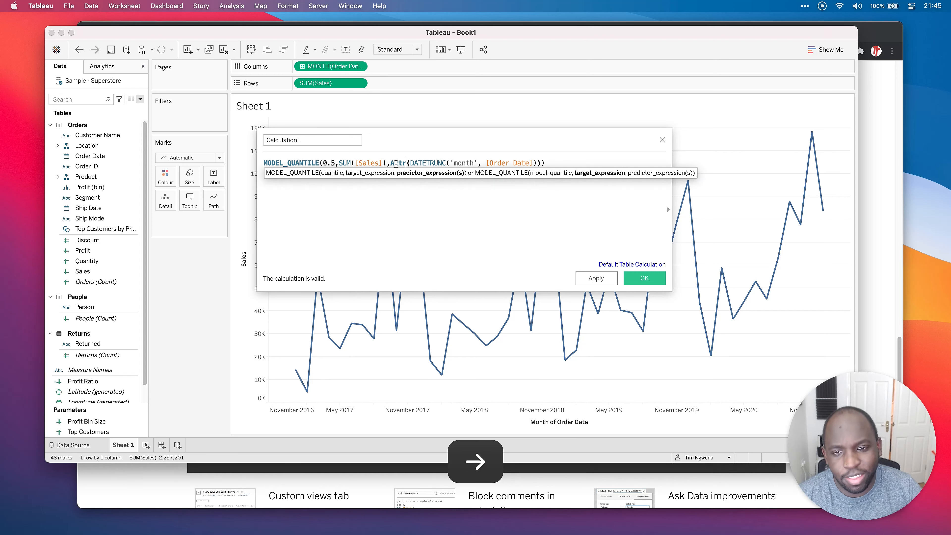
pyautogui.press('BackSpace')
pyautogui.press('BackSpace')
pyautogui.press('BackSpace')
pyautogui.write('TTR')
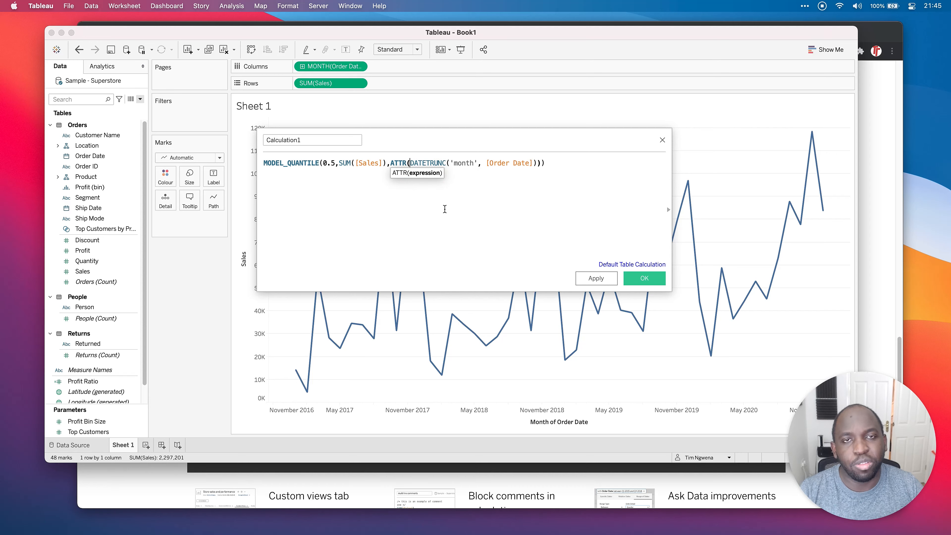
pyautogui.click(444, 209)
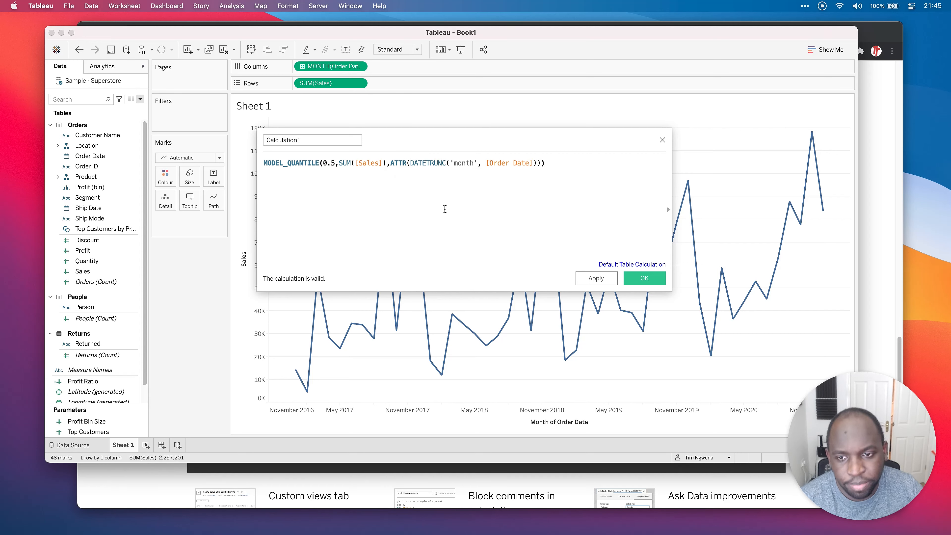
# Name the calculated field "Example 1 : linear r" and apply the calculation
pyautogui.click(314, 140)
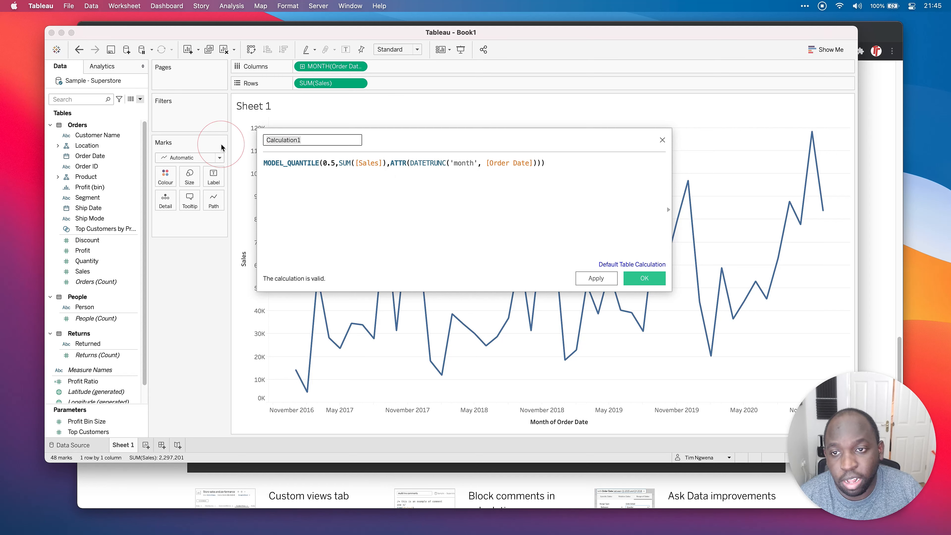
pyautogui.write('Example 1')
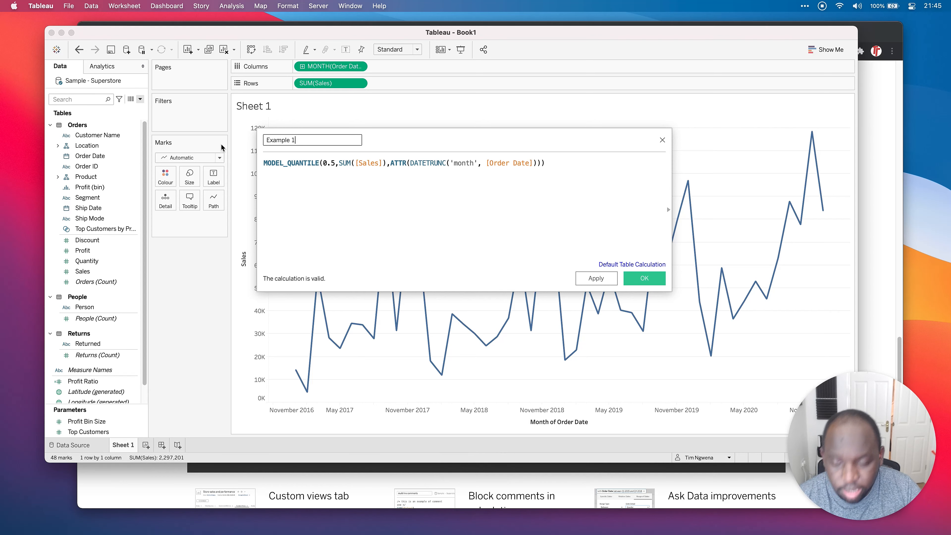
pyautogui.write(' :')
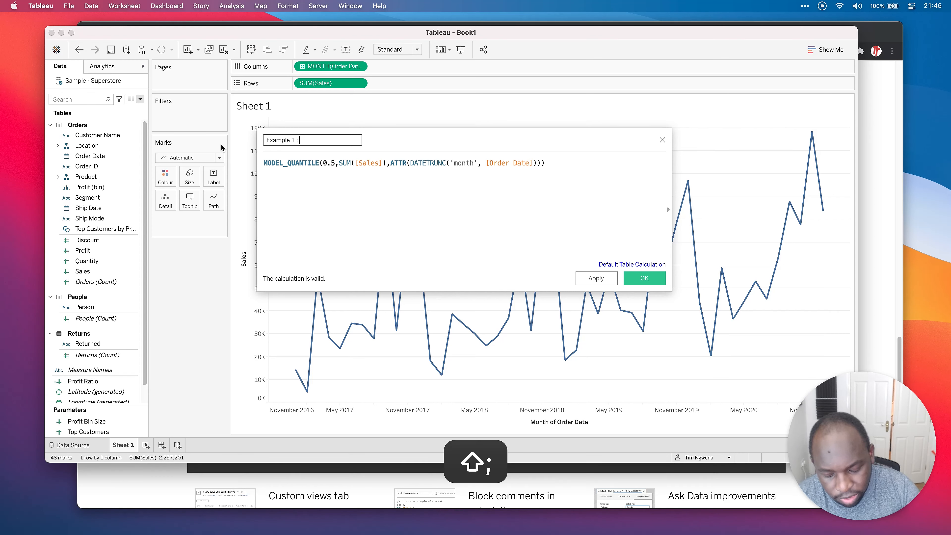
pyautogui.write(' linear r')
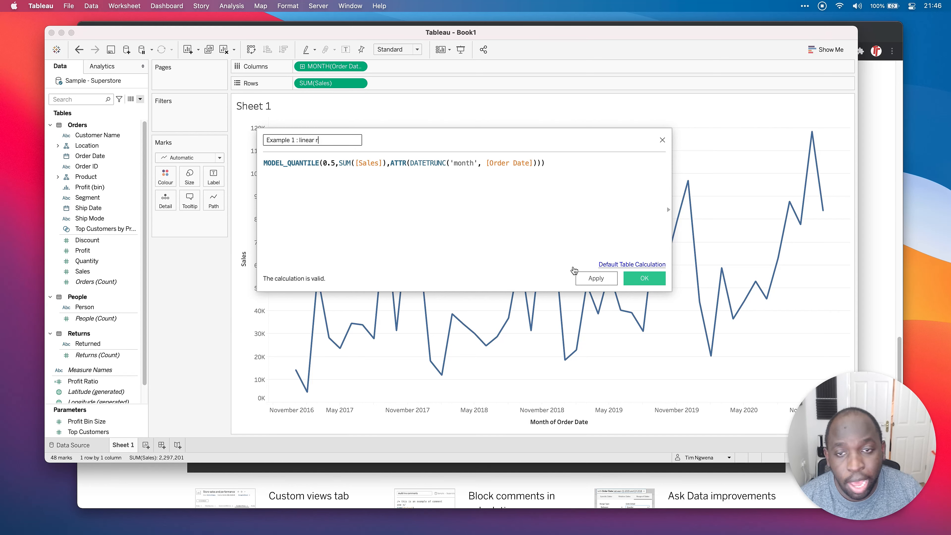
pyautogui.click(600, 284)
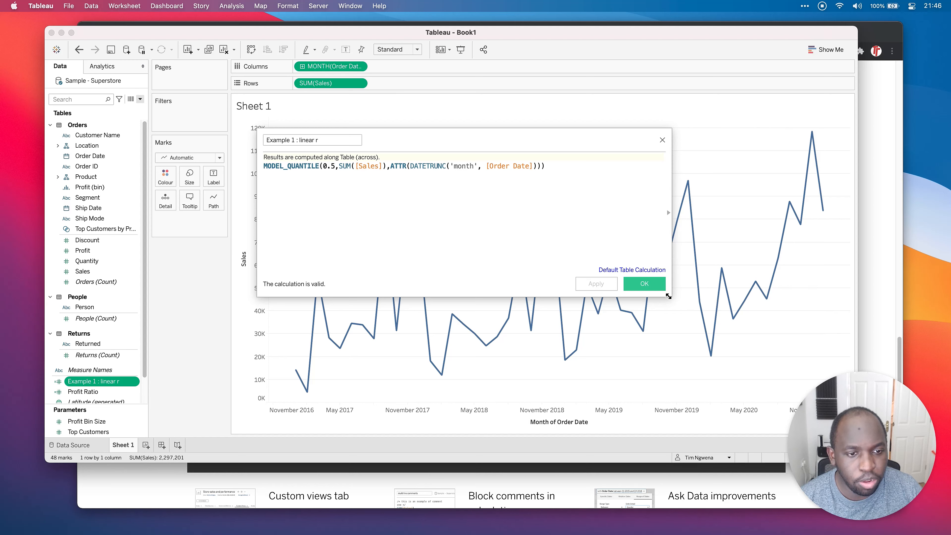
# Move the calculation editor below the chart and add the Example 1 : linear r field to Rows after SUM(Sales)
pyautogui.moveTo(668, 296); pyautogui.dragTo(630, 197)
pyautogui.moveTo(499, 138); pyautogui.dragTo(475, 370)
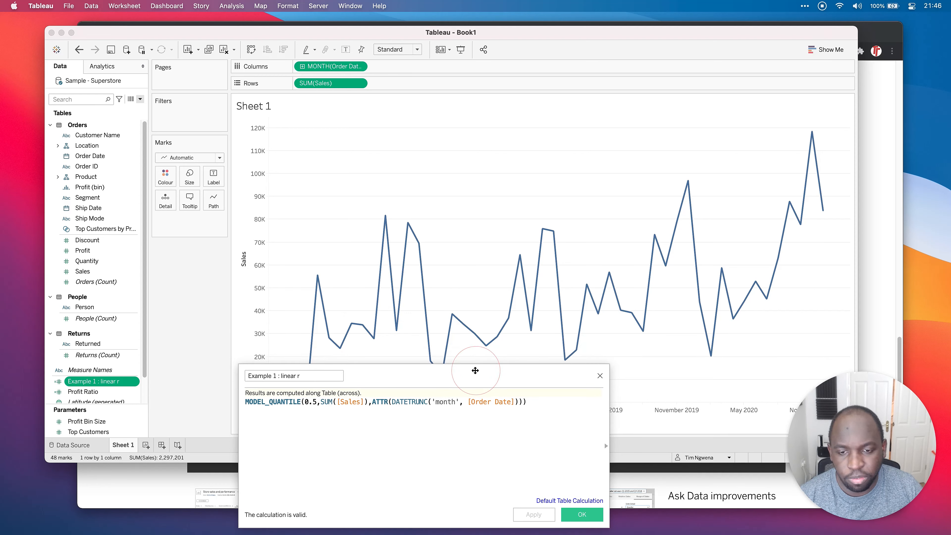
pyautogui.moveTo(108, 381); pyautogui.dragTo(395, 195)
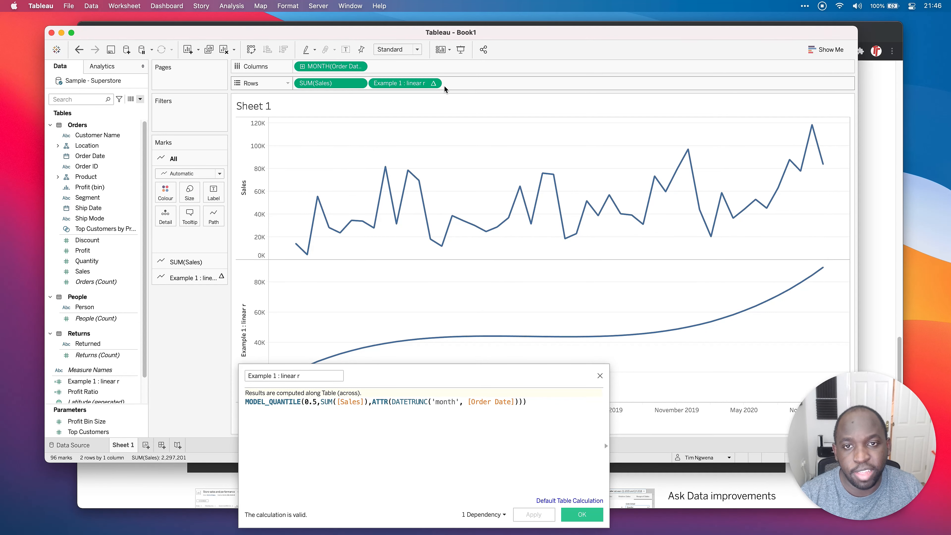
# Combine the Sales and Example 1 : linear r charts on a dual axis and synchronise the axes
pyautogui.click(435, 83)
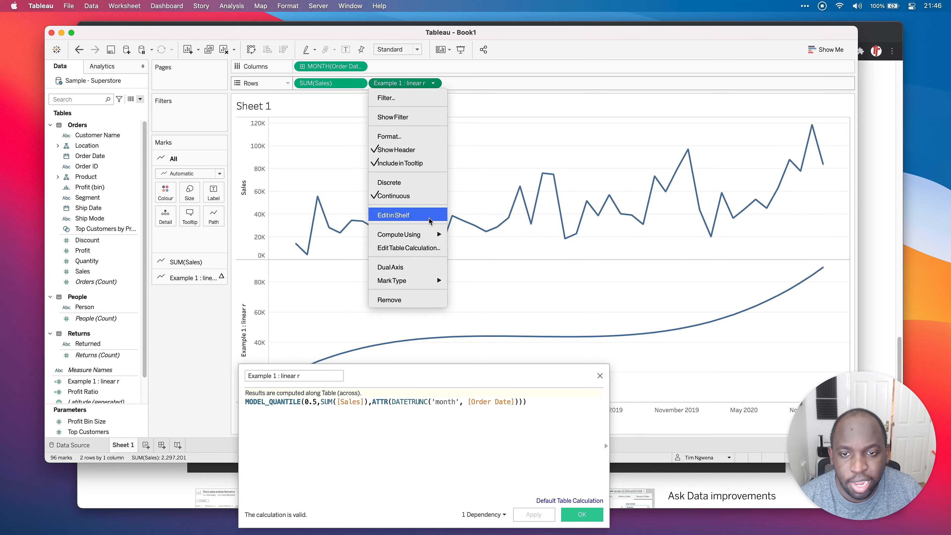
pyautogui.click(410, 267)
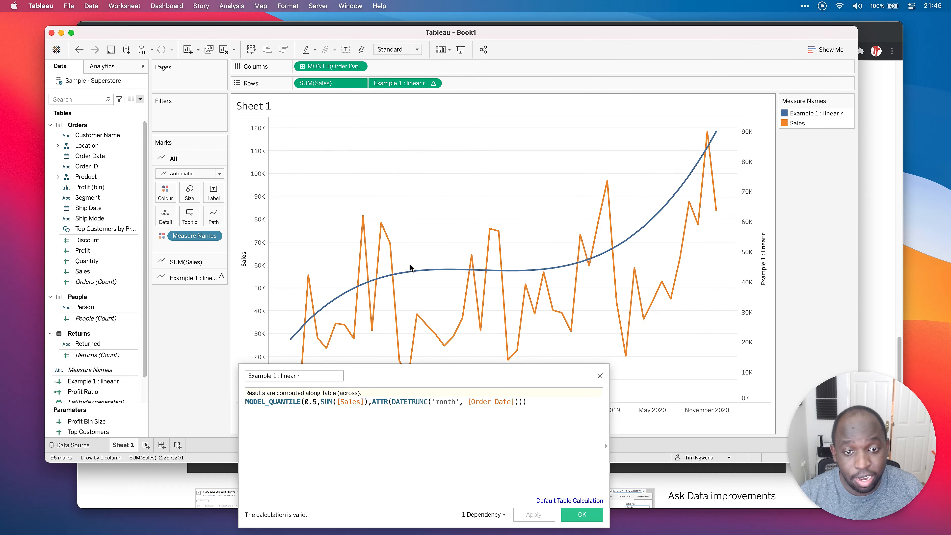
pyautogui.moveTo(713, 181)
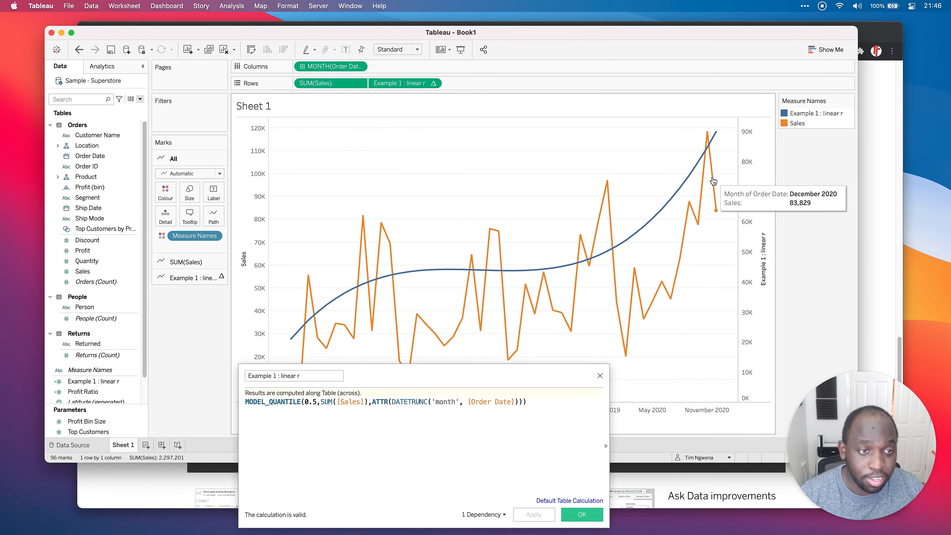
pyautogui.rightClick(747, 161)
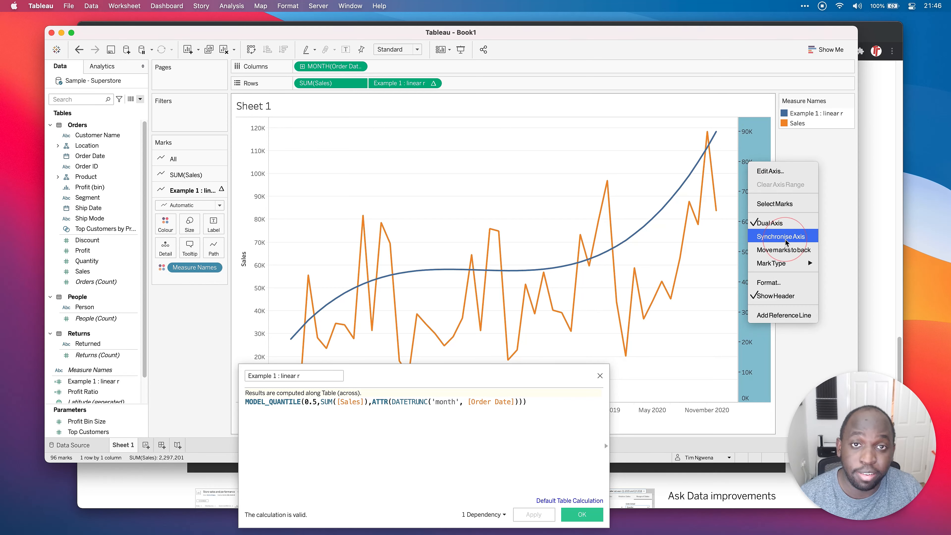
pyautogui.click(786, 243)
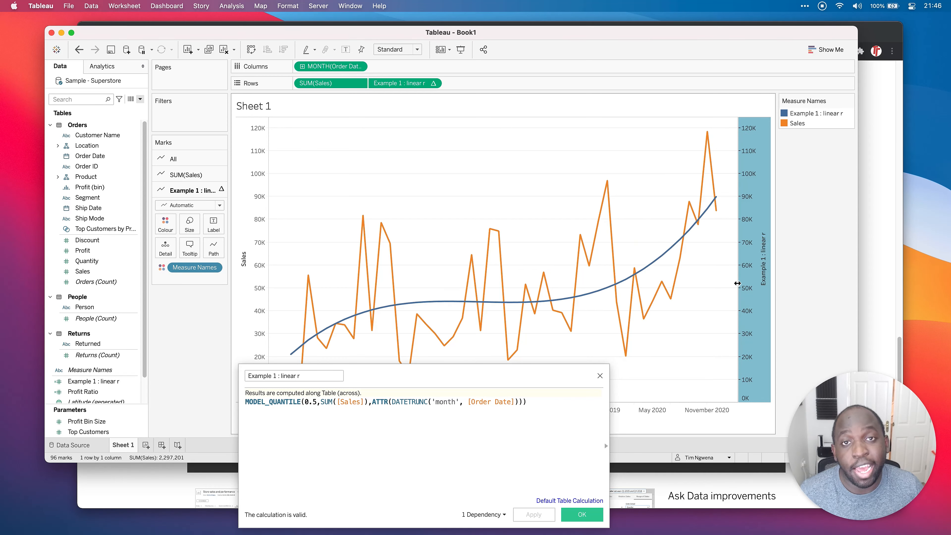
# Switch to Chrome, review the linear regression section of the Choosing a Predictive Model help page, and return to Tableau
pyautogui.moveTo(463, 369); pyautogui.dragTo(580, 370)
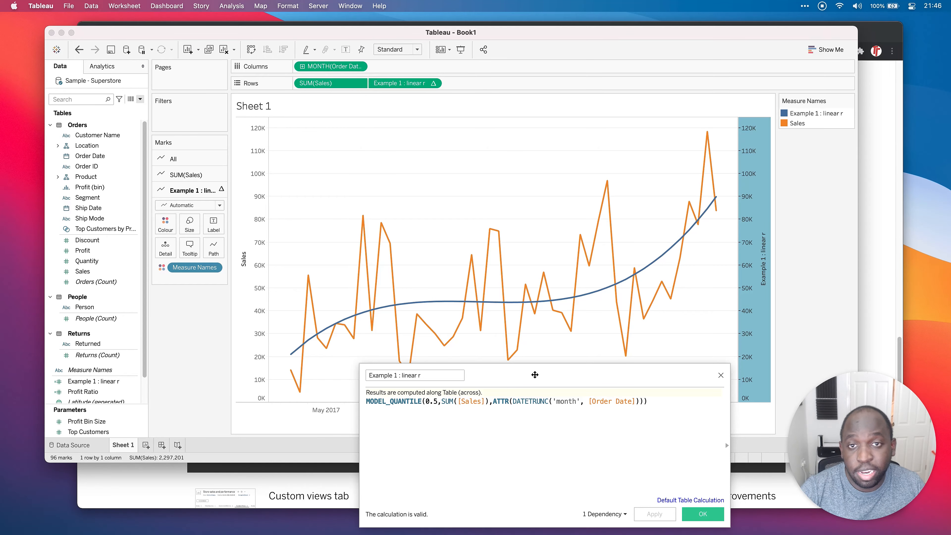
pyautogui.hotkey('ctrl', 'Up')
pyautogui.click(595, 288)
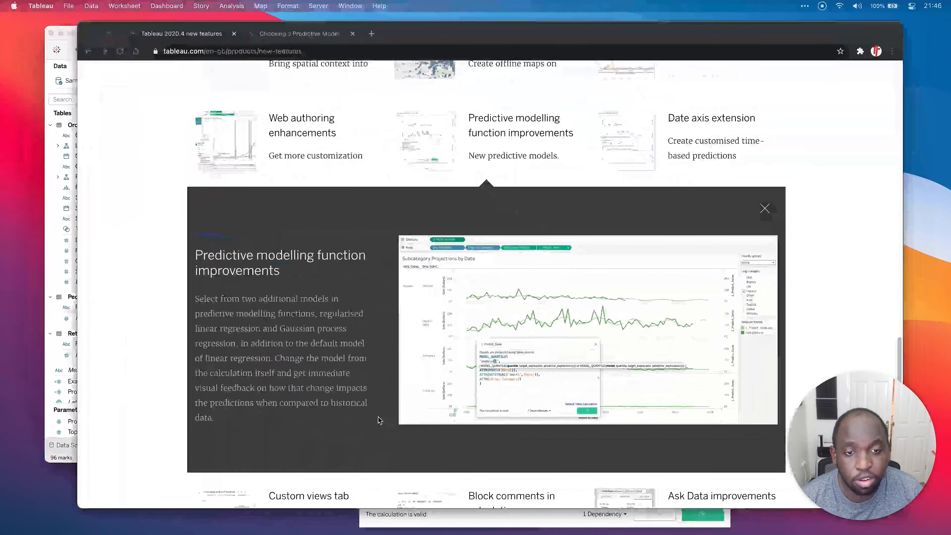
pyautogui.click(296, 33)
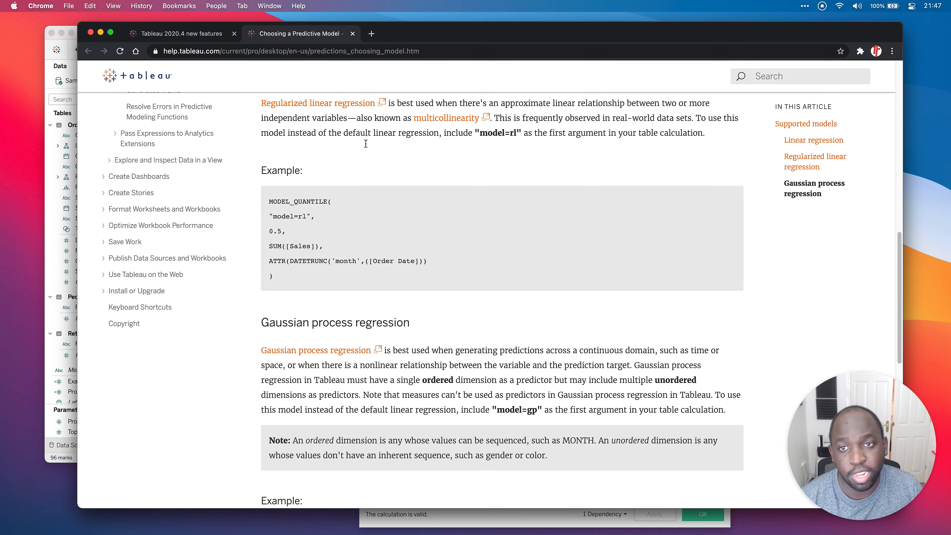
pyautogui.scroll(15, 453, 320)
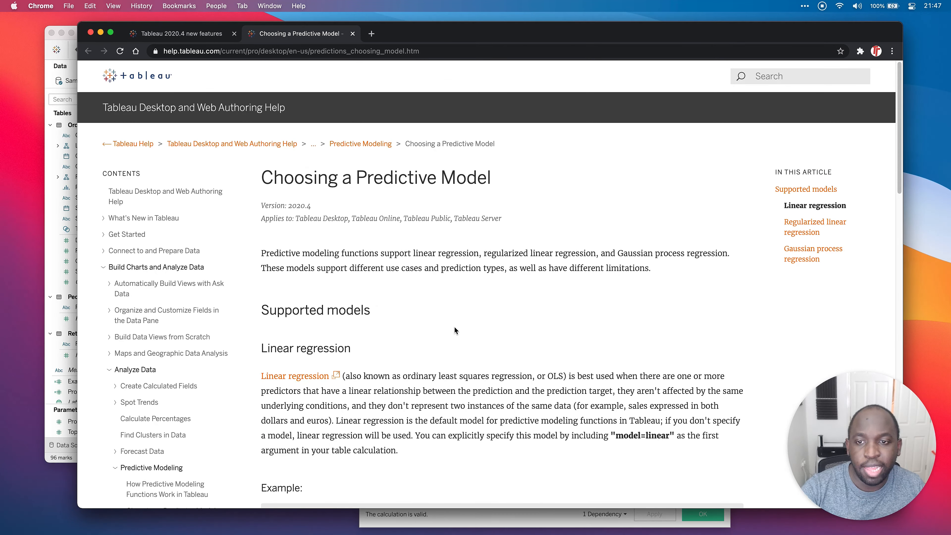
pyautogui.scroll(-6, 453, 328)
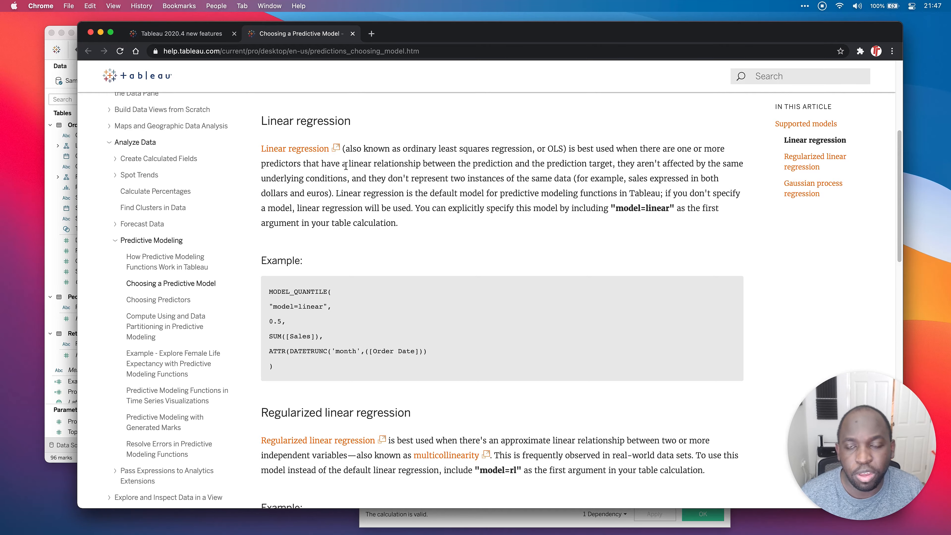
pyautogui.hotkey('ctrl', 'Up')
pyautogui.click(296, 269)
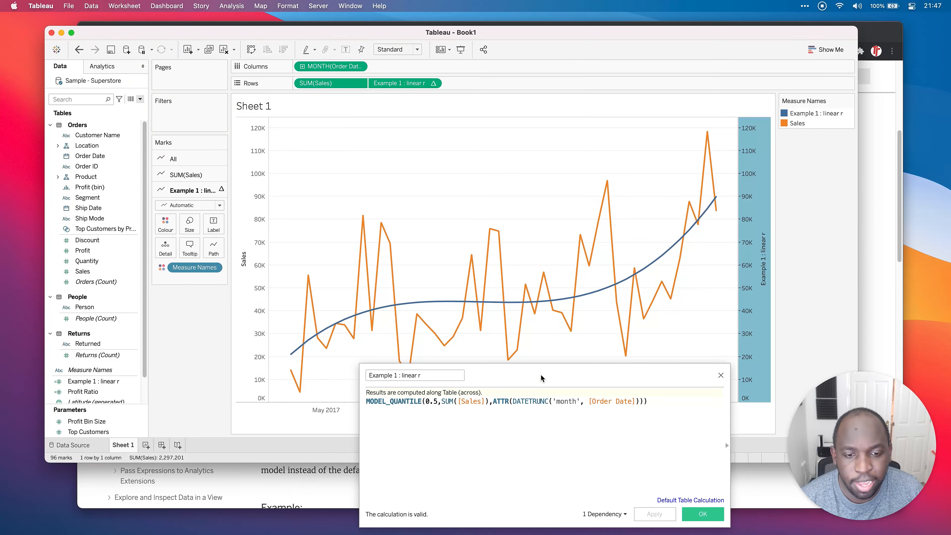
# Put the 0.5 quantile argument on its own line in the formula, leaving a blank line after MODEL_QUANTILE(
pyautogui.moveTo(543, 380); pyautogui.dragTo(472, 185)
pyautogui.click(363, 212)
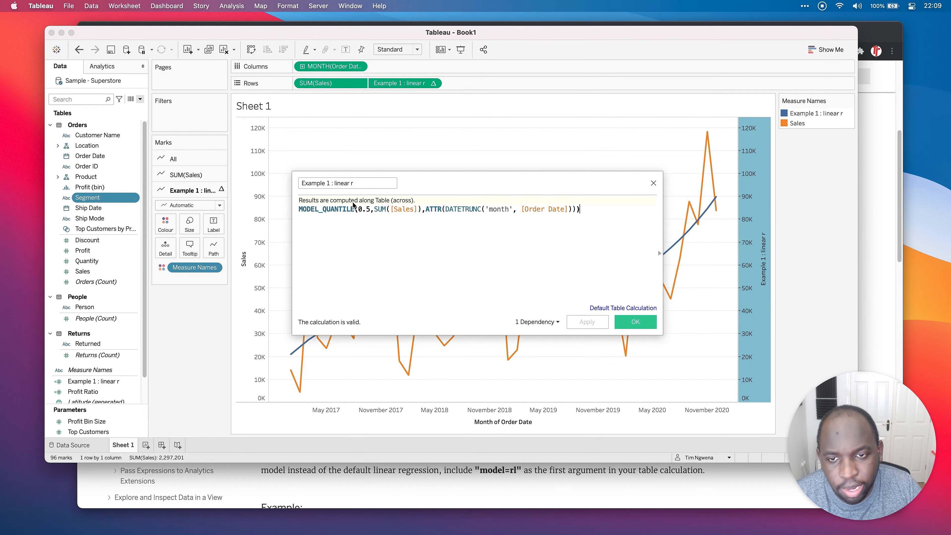
pyautogui.click(358, 209)
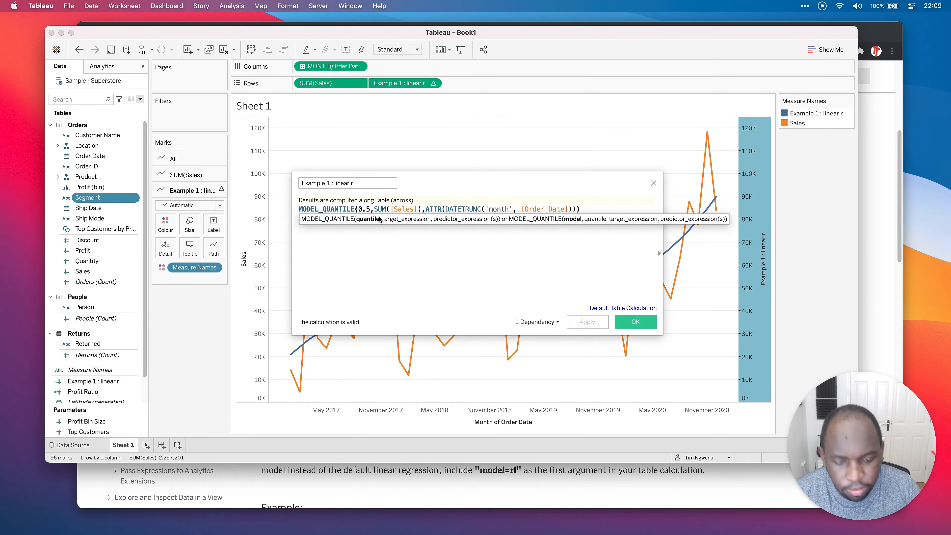
pyautogui.press('Return')
pyautogui.press('Return')
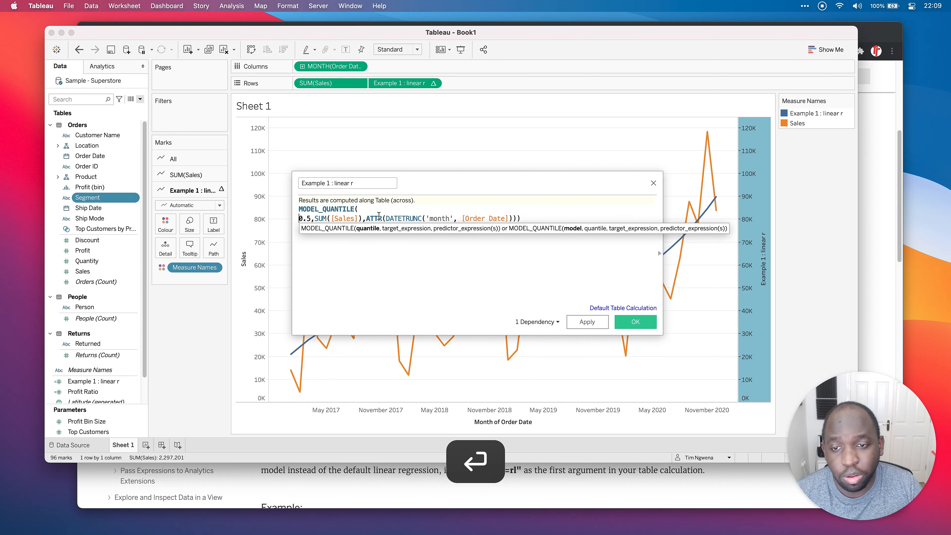
pyautogui.press('Right')
pyautogui.press('Right')
pyautogui.press('Right')
pyautogui.press('Left')
pyautogui.press('Return')
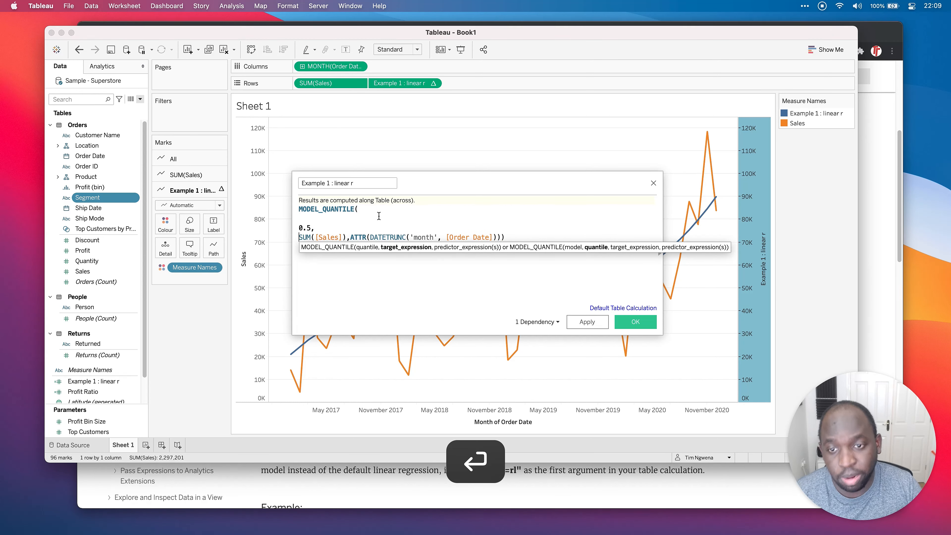
# Break the formula after SUM([Sales]), so the ATTR predictor expression starts on its own line
pyautogui.press('Right')
pyautogui.press('Right')
pyautogui.press('Right')
pyautogui.press('Right')
pyautogui.press('Right')
pyautogui.press('Right')
pyautogui.press('Right')
pyautogui.press('Right')
pyautogui.press('Right')
pyautogui.press('Right')
pyautogui.press('Right')
pyautogui.press('Right')
pyautogui.press('Right')
pyautogui.press('Right')
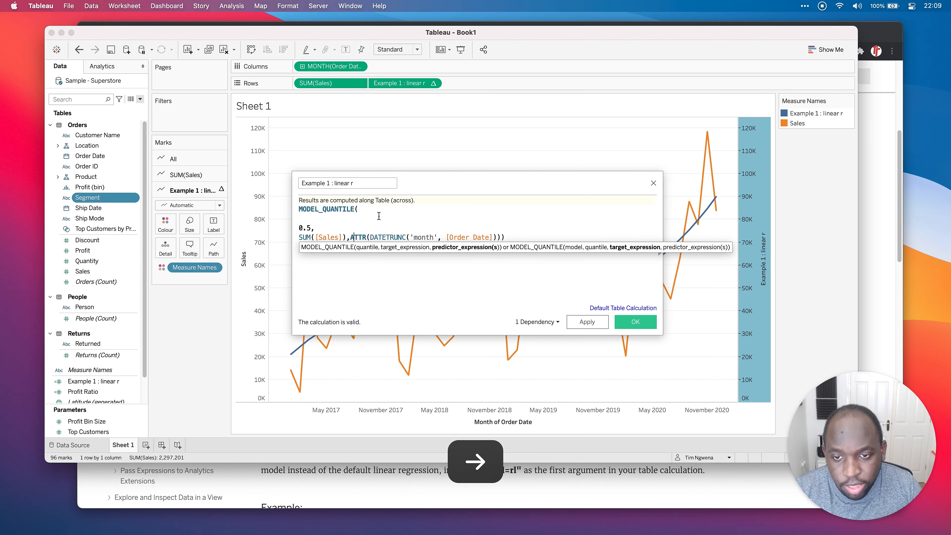
pyautogui.press('Left')
pyautogui.press('Return')
pyautogui.press('Right')
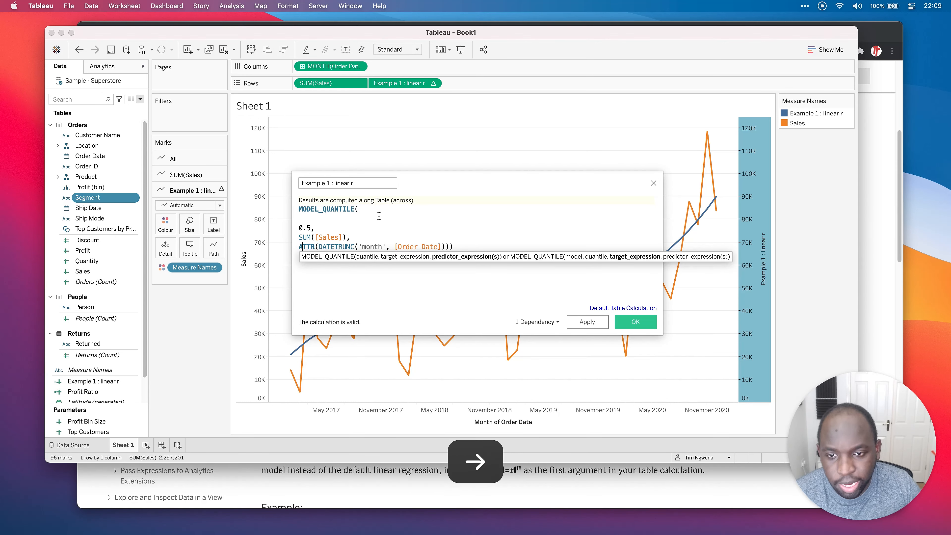
# Move MODEL_QUANTILE's closing parenthesis below the ATTR line, leaving a blank line between them
pyautogui.press('Right')
pyautogui.press('Right')
pyautogui.press('Right')
pyautogui.press('Right')
pyautogui.press('Right')
pyautogui.press('Right')
pyautogui.press('Right')
pyautogui.press('Right')
pyautogui.press('Right')
pyautogui.press('Right')
pyautogui.press('Right')
pyautogui.press('Right')
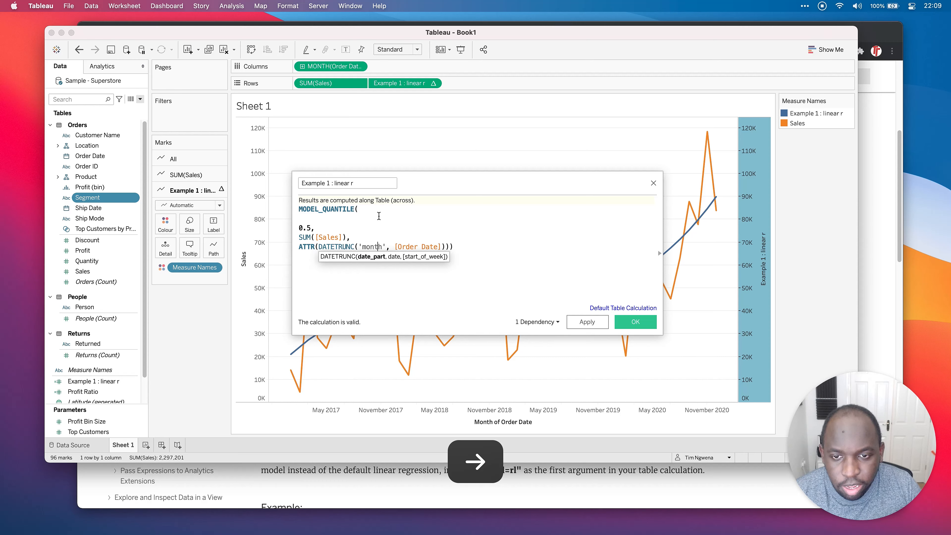
pyautogui.press('Right')
pyautogui.press('Right')
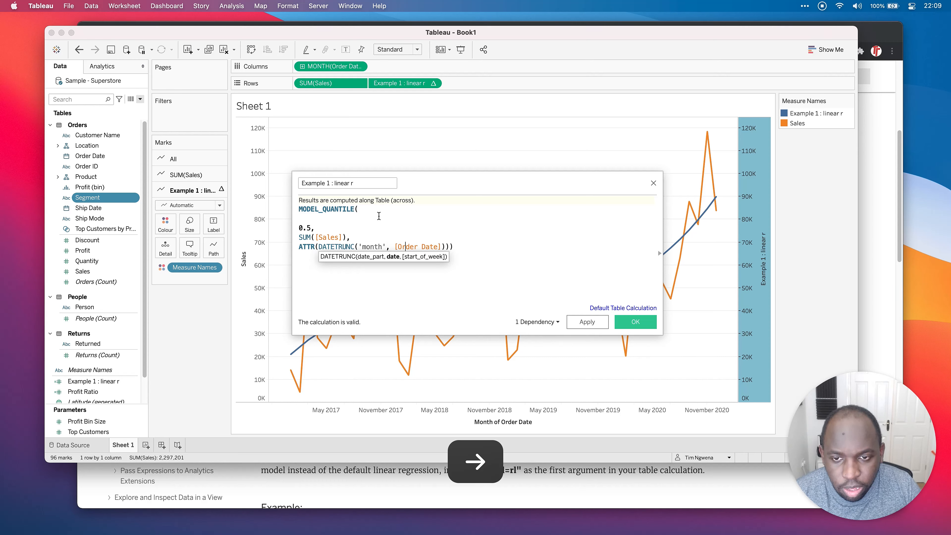
pyautogui.press('Right')
pyautogui.press('Right')
pyautogui.press('Right')
pyautogui.press('Return')
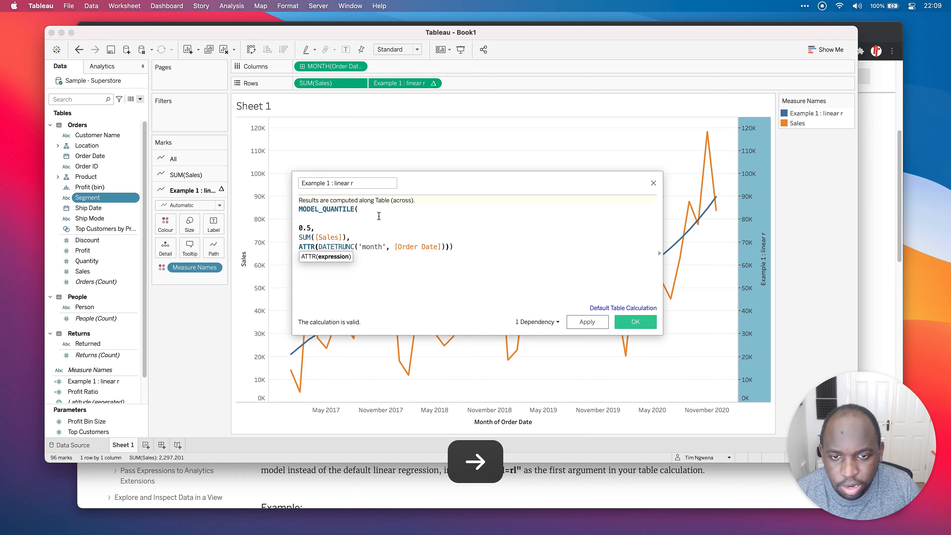
pyautogui.press('Right')
pyautogui.press('Return')
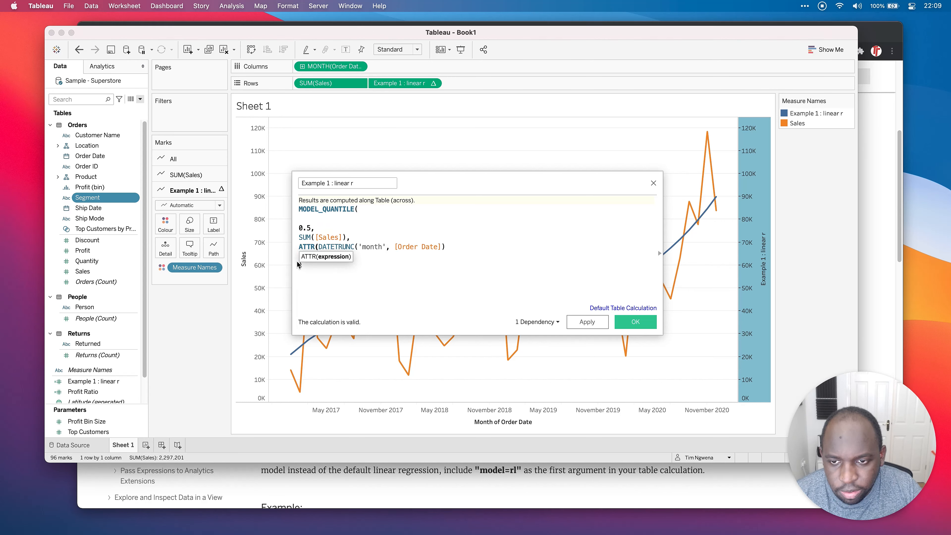
pyautogui.click(352, 277)
pyautogui.click(298, 255)
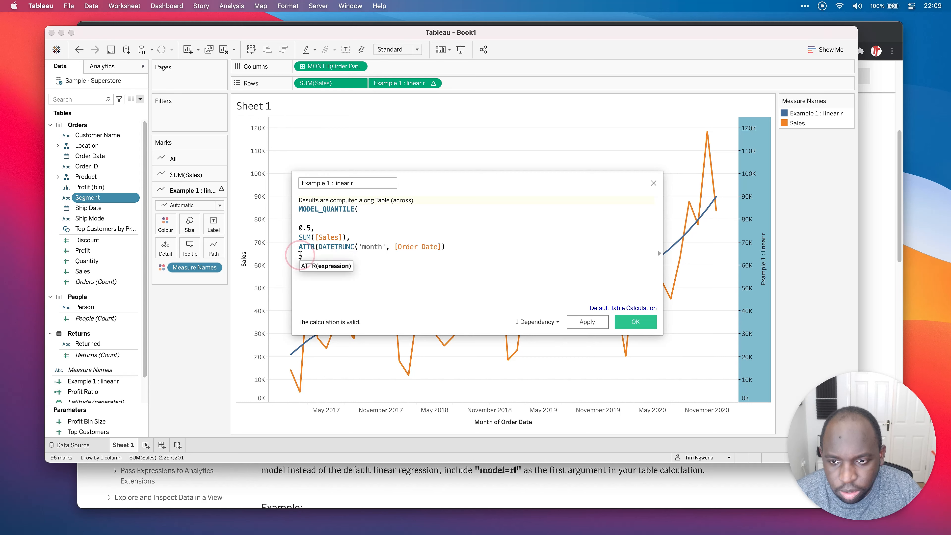
pyautogui.press('BackSpace')
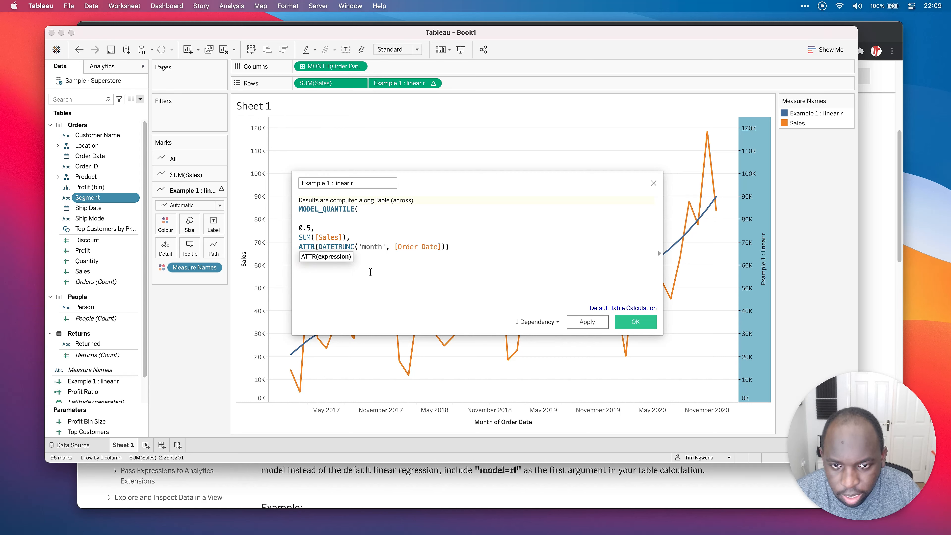
pyautogui.press('Left')
pyautogui.press('Left')
pyautogui.press('Right')
pyautogui.press('Right')
pyautogui.press('Right')
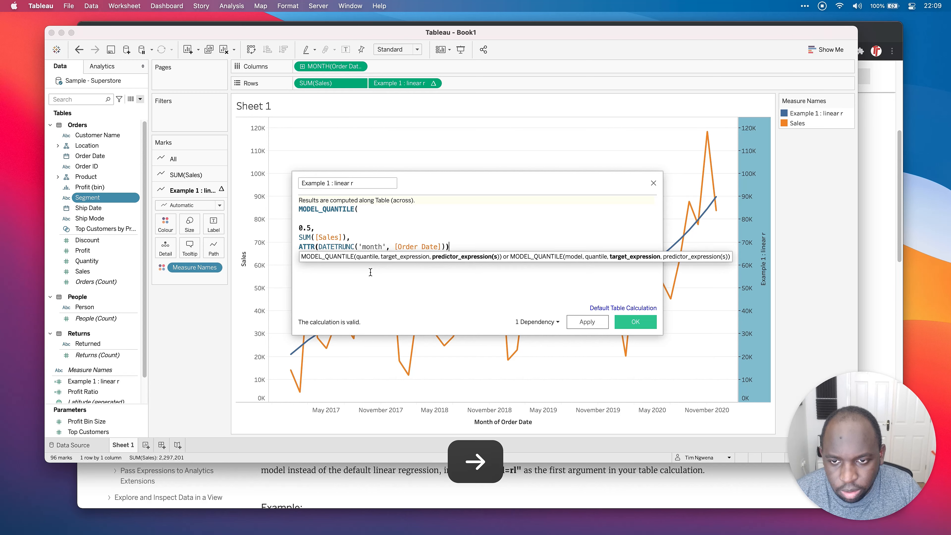
pyautogui.press('Return')
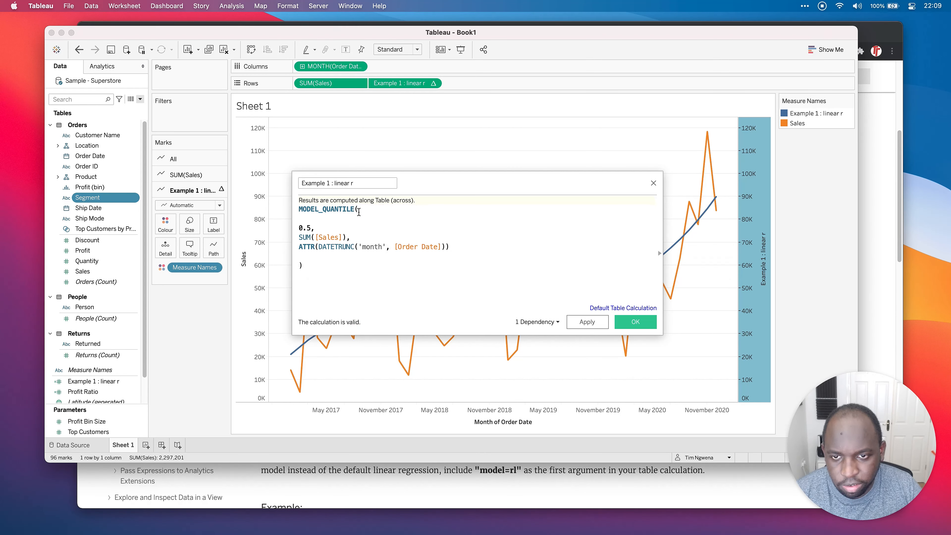
# Indent MODEL_QUANTILE's closing parenthesis to line up beneath the end of the function's opening line
pyautogui.click(300, 265)
pyautogui.press('Tab')
pyautogui.press('Tab')
pyautogui.press('Tab')
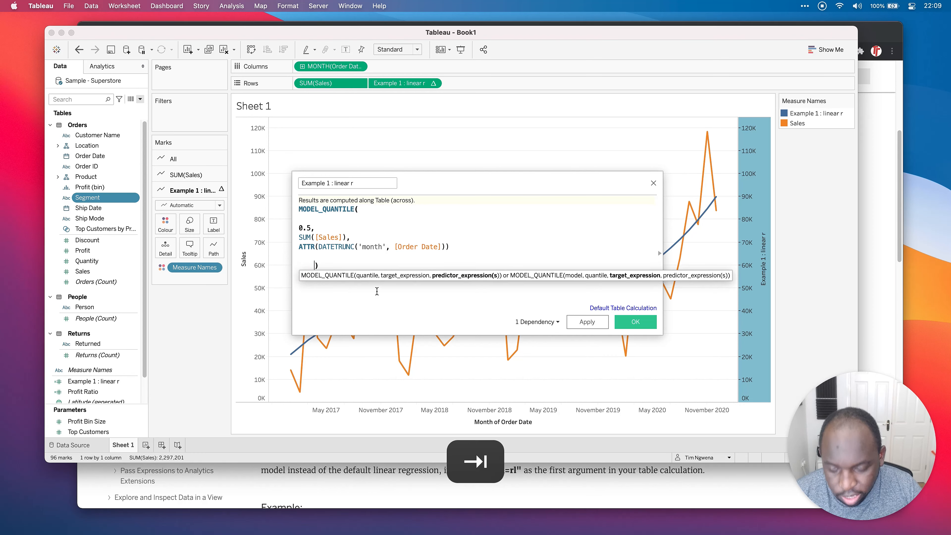
pyautogui.press('Tab')
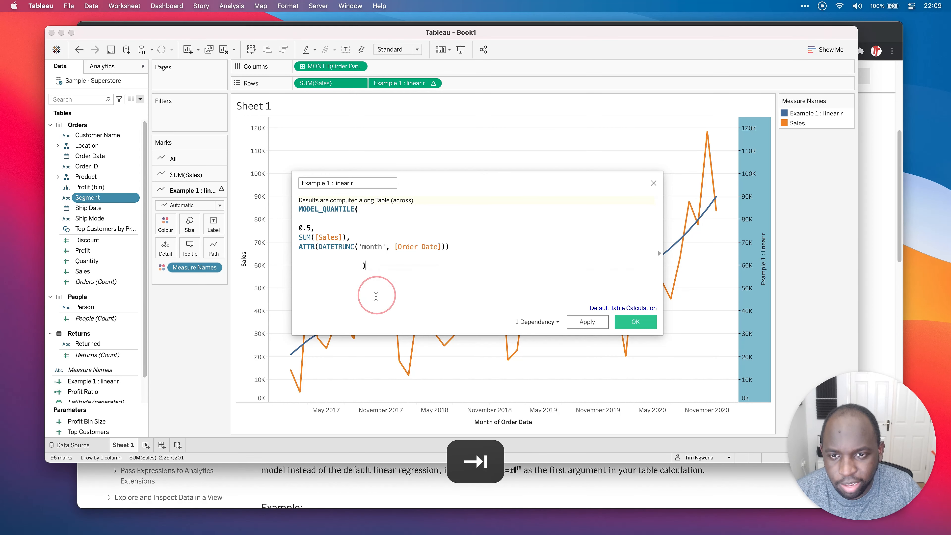
# Indent the three argument lines of the MODEL_QUANTILE formula, from 0.5 through the ATTR expression
pyautogui.moveTo(472, 254)
pyautogui.mouseDown()
pyautogui.moveTo(361, 251)
pyautogui.moveTo(300, 225)
pyautogui.mouseUp()
pyautogui.press('Tab')
pyautogui.press('Tab')
pyautogui.press('Tab')
pyautogui.press('Tab')
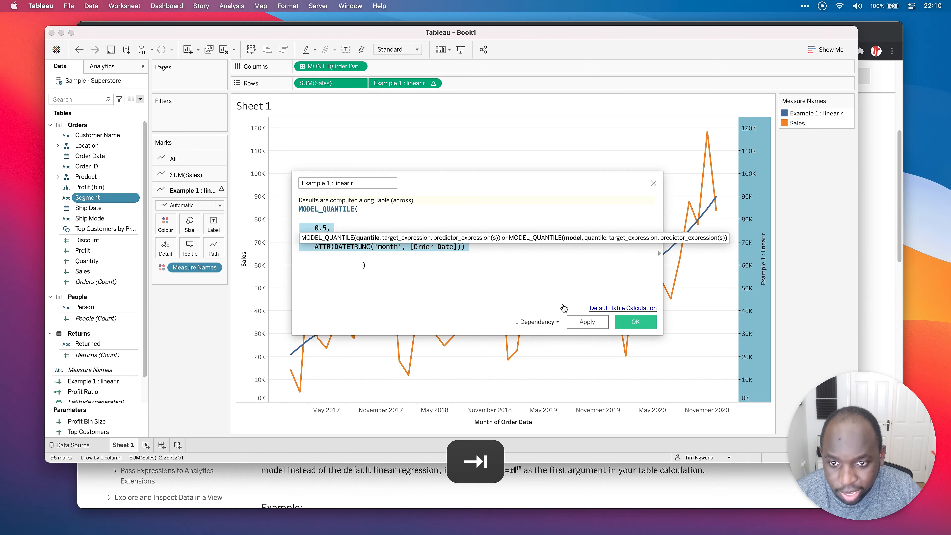
# Separate the 0.5, SUM([Sales]) and ATTR argument lines of the MODEL_QUANTILE formula with blank lines
pyautogui.click(428, 273)
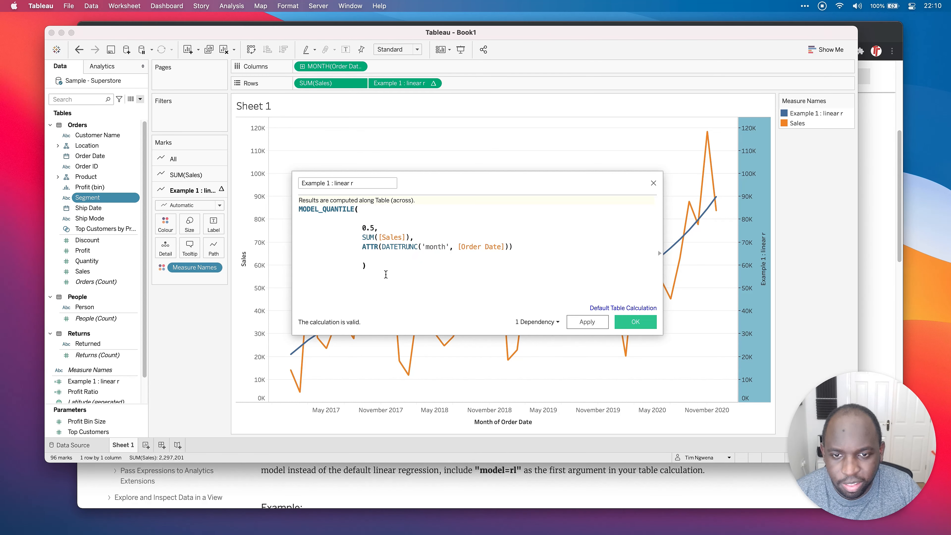
pyautogui.click(418, 237)
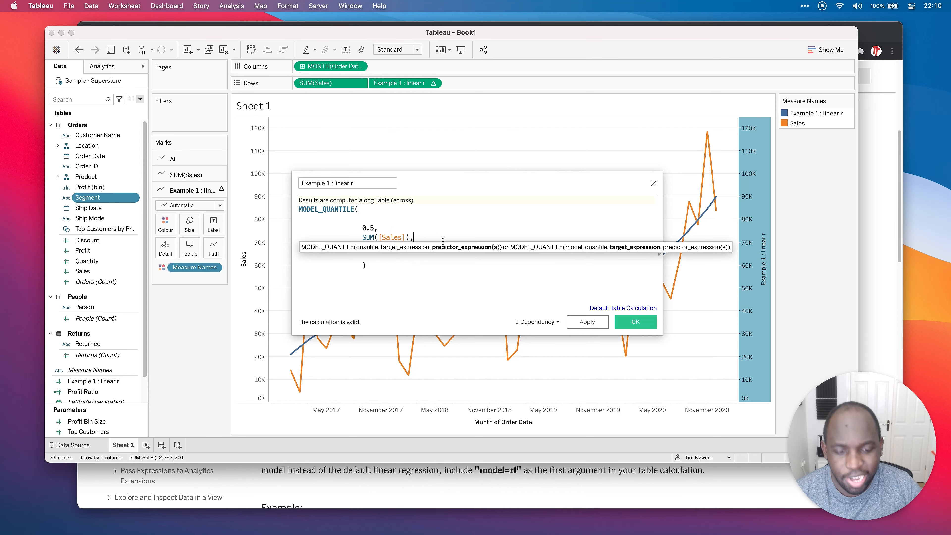
pyautogui.press('Return')
pyautogui.click(411, 226)
pyautogui.press('Return')
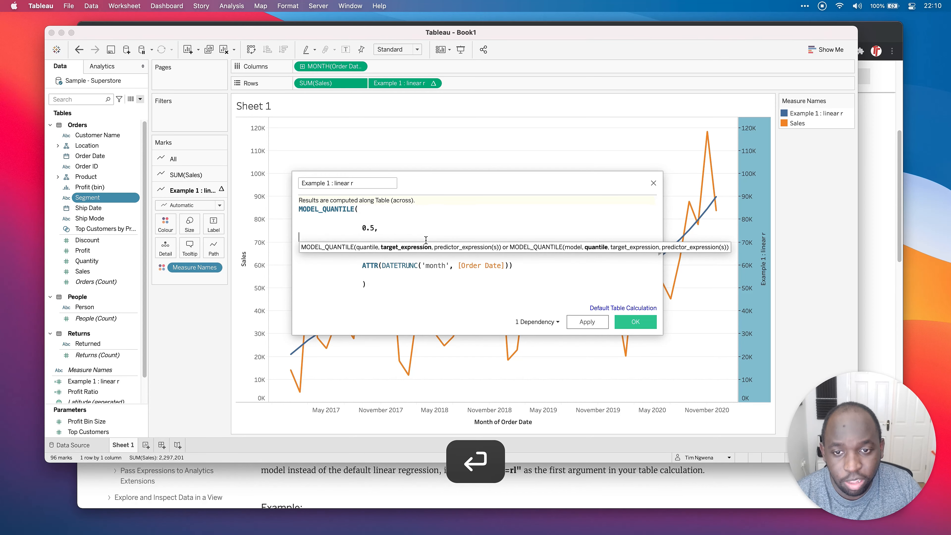
pyautogui.click(471, 289)
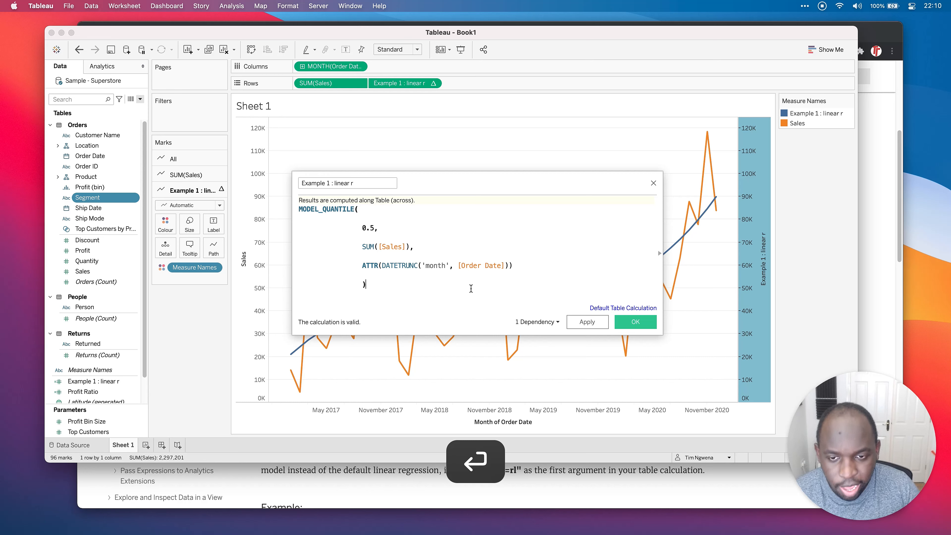
# Add a block comment below the closing parenthesis, with "say something", "say more here" and "and more" on separate lines
pyautogui.press('Return')
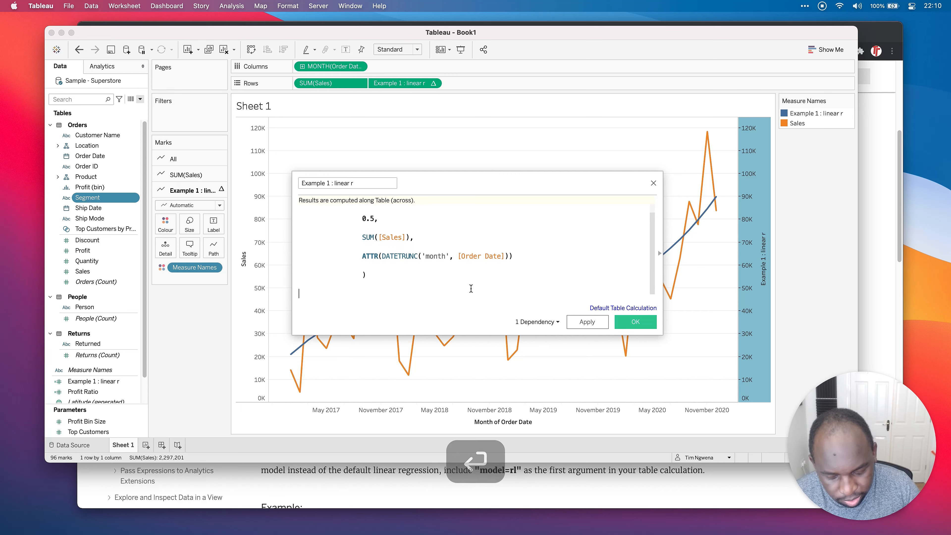
pyautogui.write('/* say something')
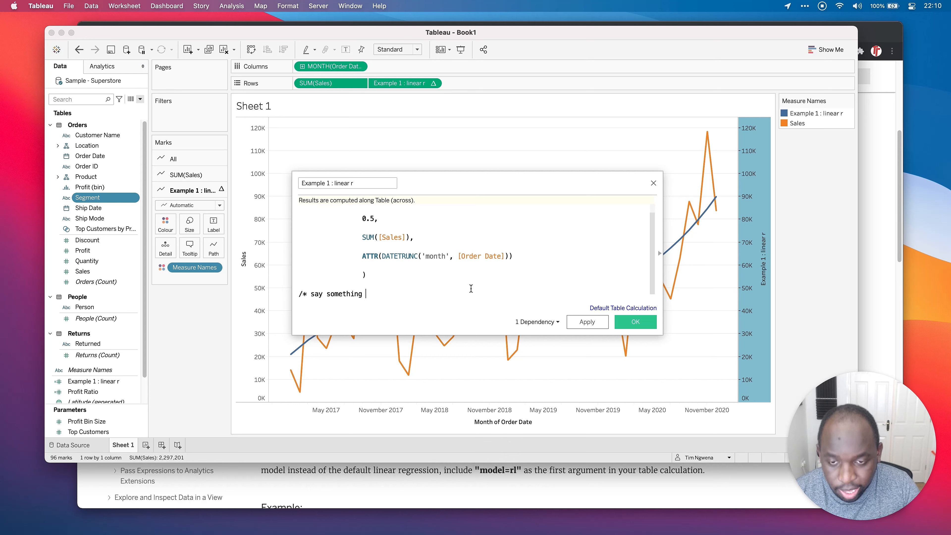
pyautogui.press('Return')
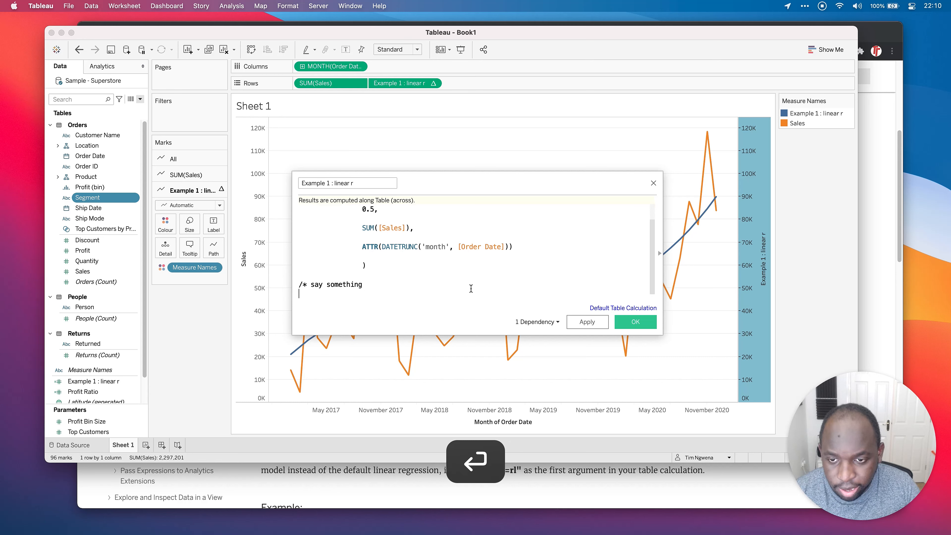
pyautogui.write('say more here')
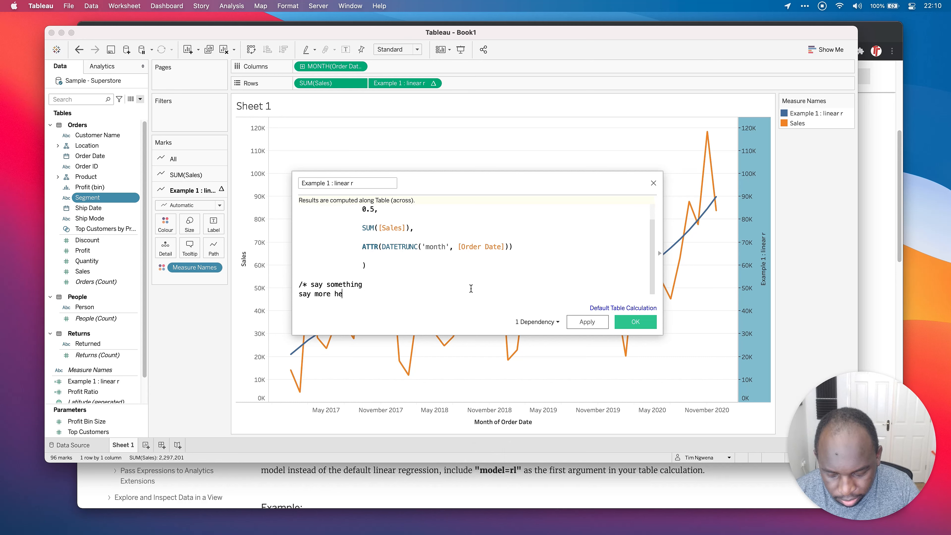
pyautogui.press('Return')
pyautogui.write('and more')
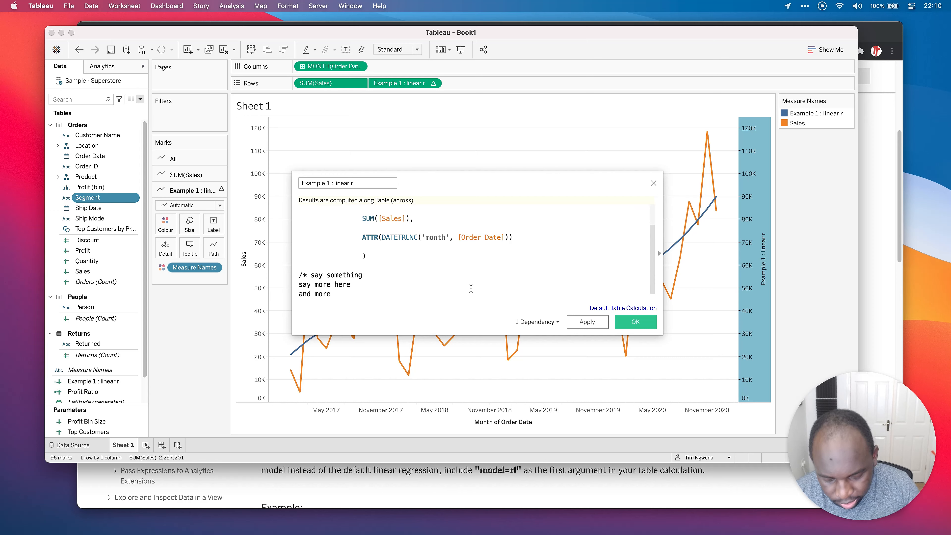
pyautogui.press('Return')
pyautogui.write('*/')
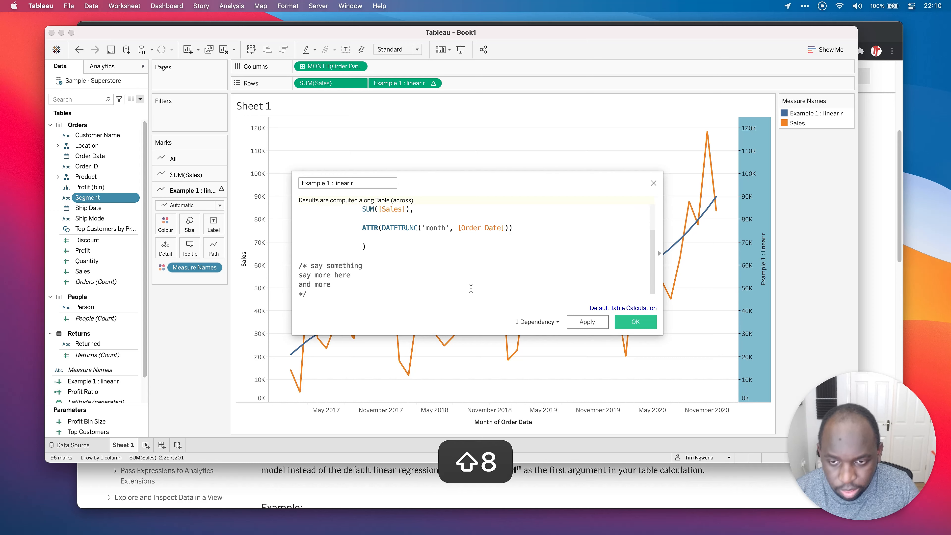
pyautogui.press('Return')
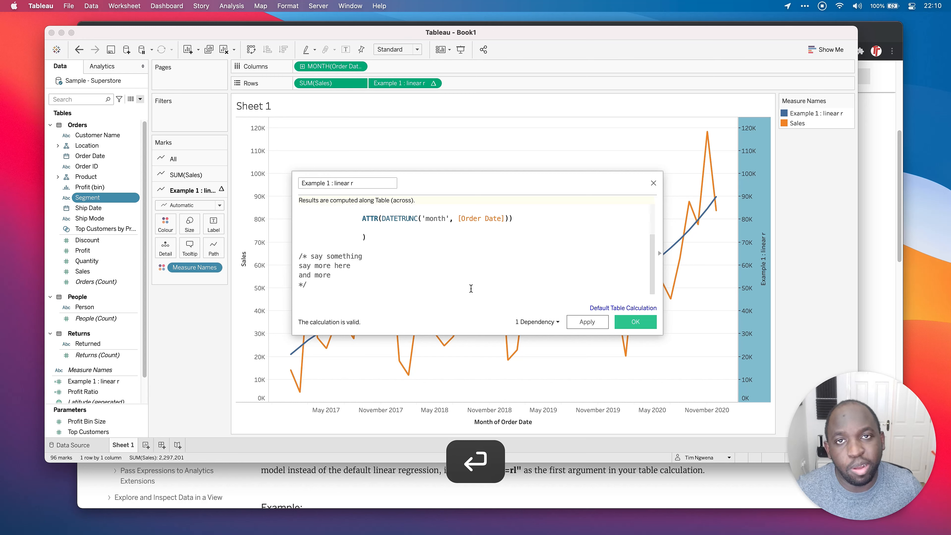
# Insert an indented first argument reading model= "", above the 0.5 line, with a blank line after MODEL_QUANTILE's opening line
pyautogui.scroll(3, 471, 288)
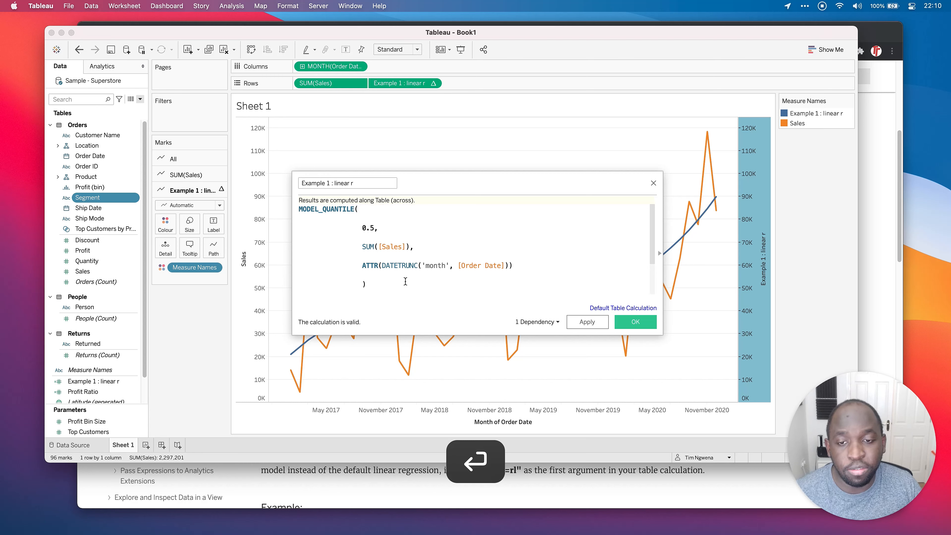
pyautogui.click(371, 209)
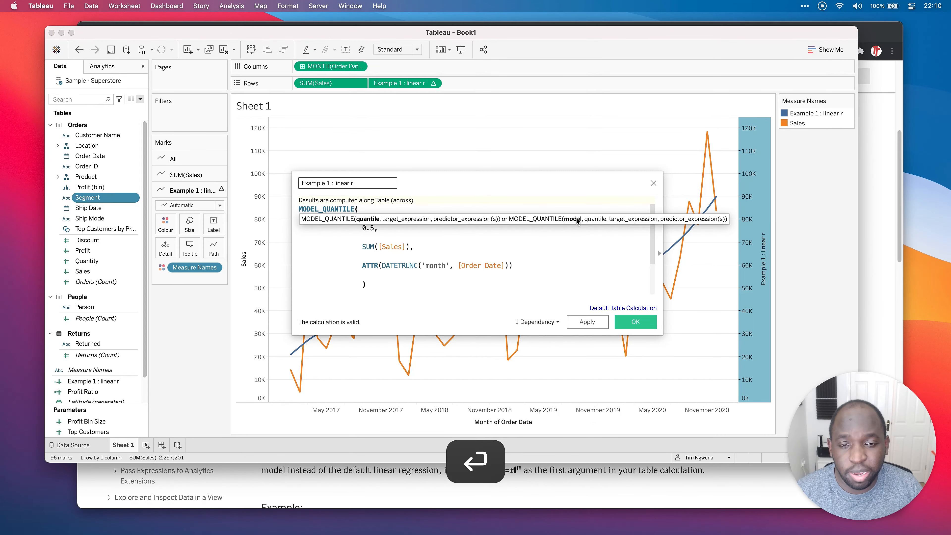
pyautogui.press('Return')
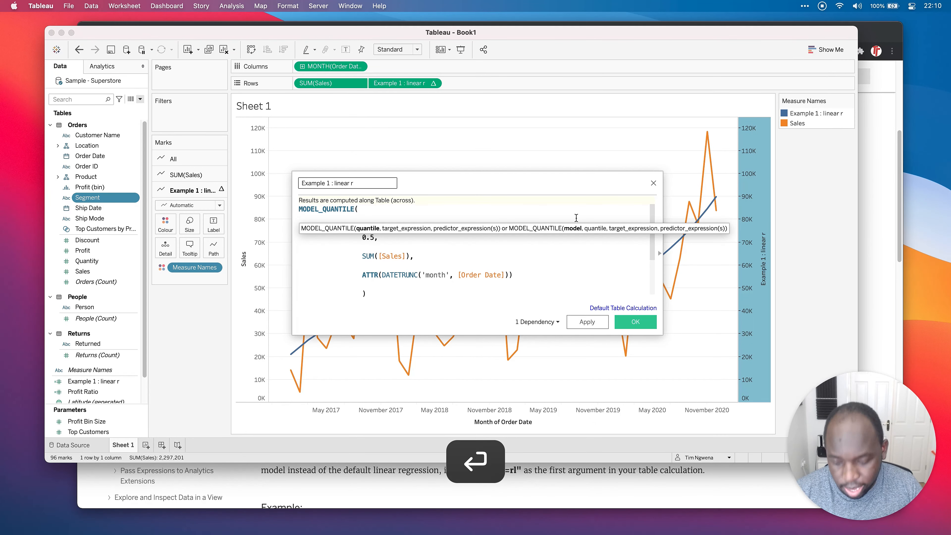
pyautogui.press('Return')
pyautogui.press('Tab')
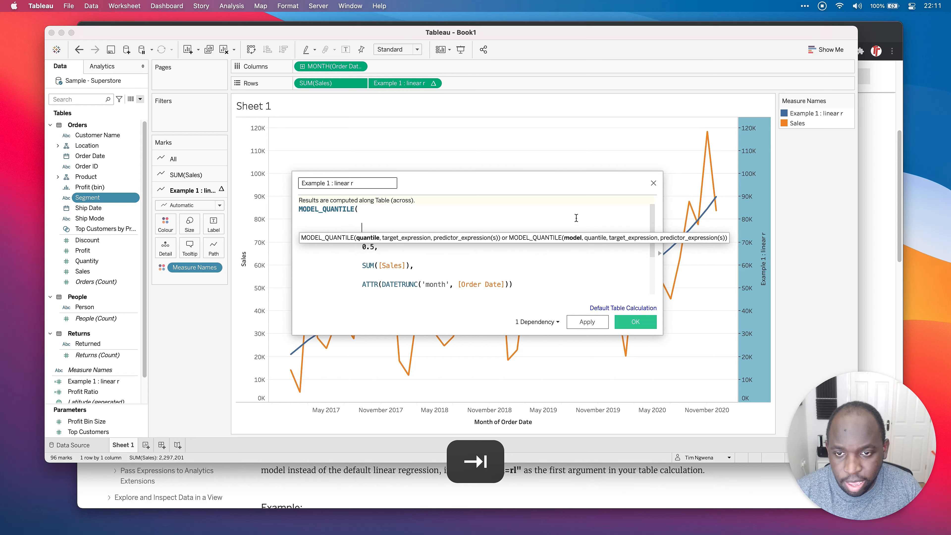
pyautogui.write('model')
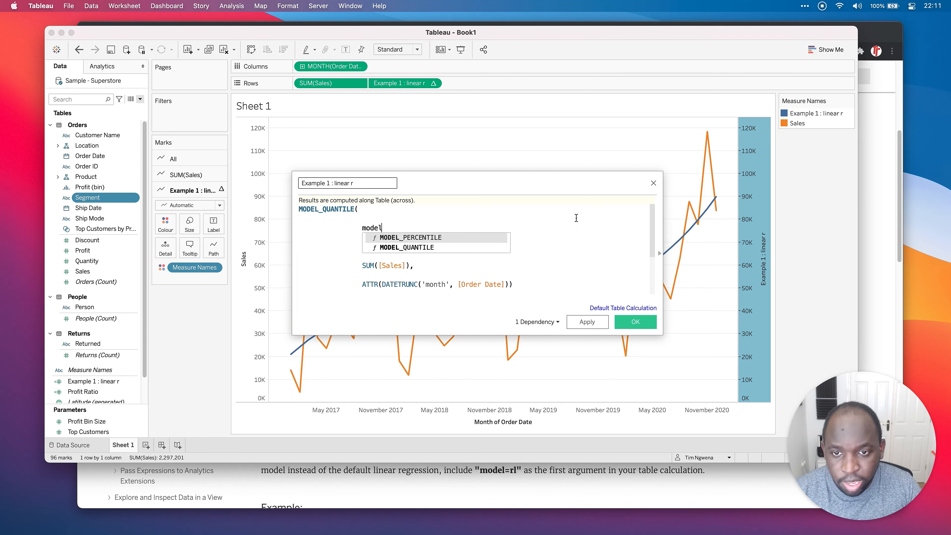
pyautogui.write('= ')
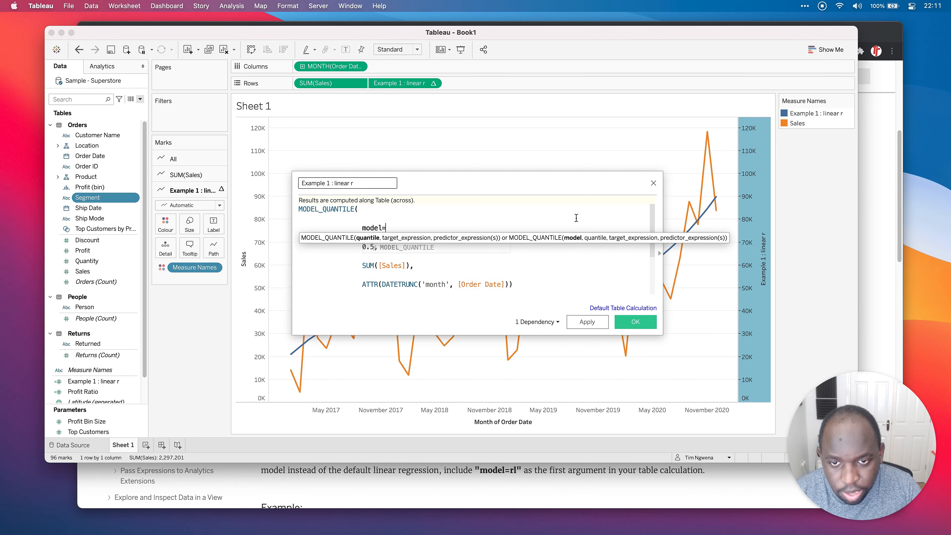
pyautogui.write('?')
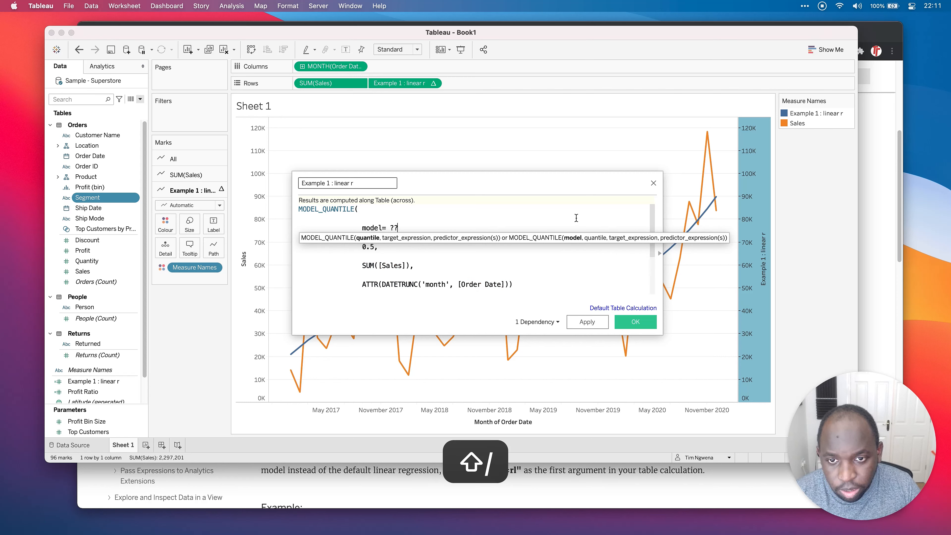
pyautogui.press('BackSpace')
pyautogui.write('""')
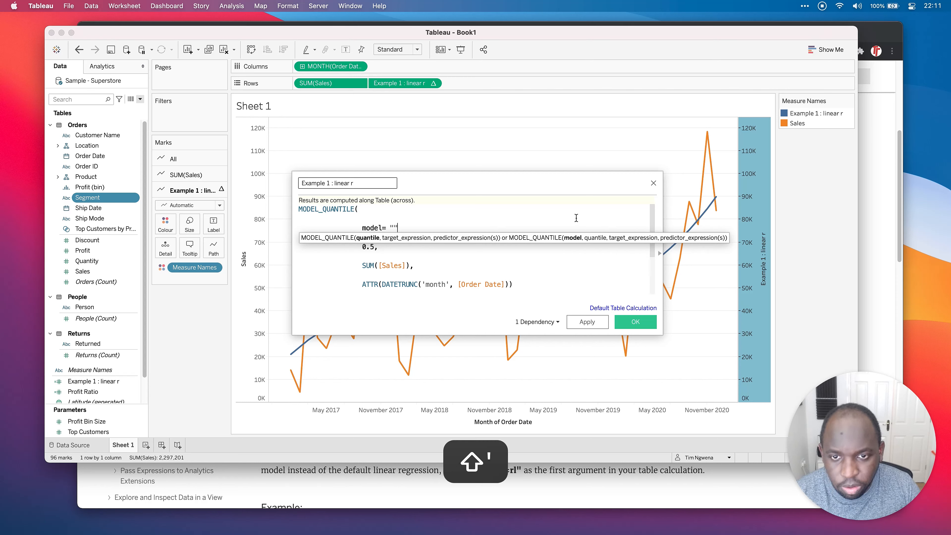
pyautogui.write(',')
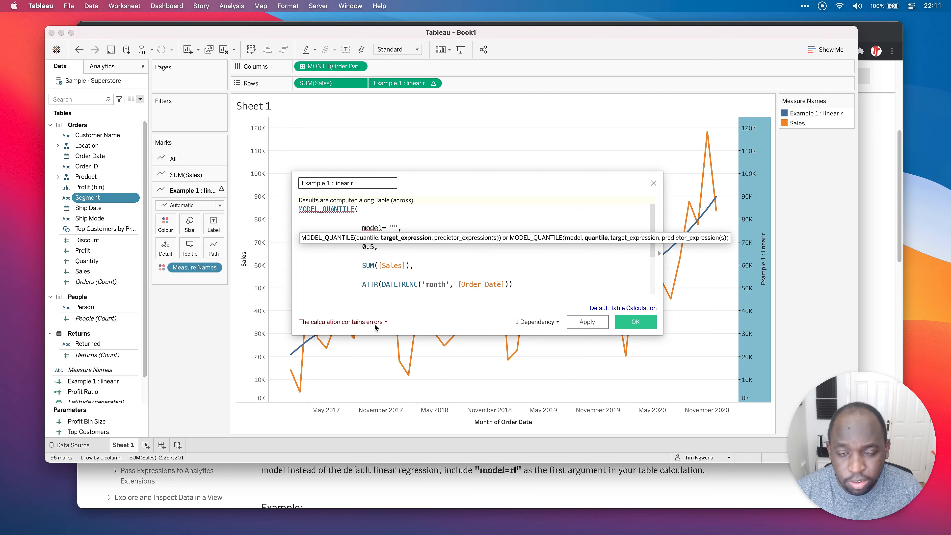
# Move one quotation mark in front of model so the quotes enclose the whole model= argument
pyautogui.click(393, 227)
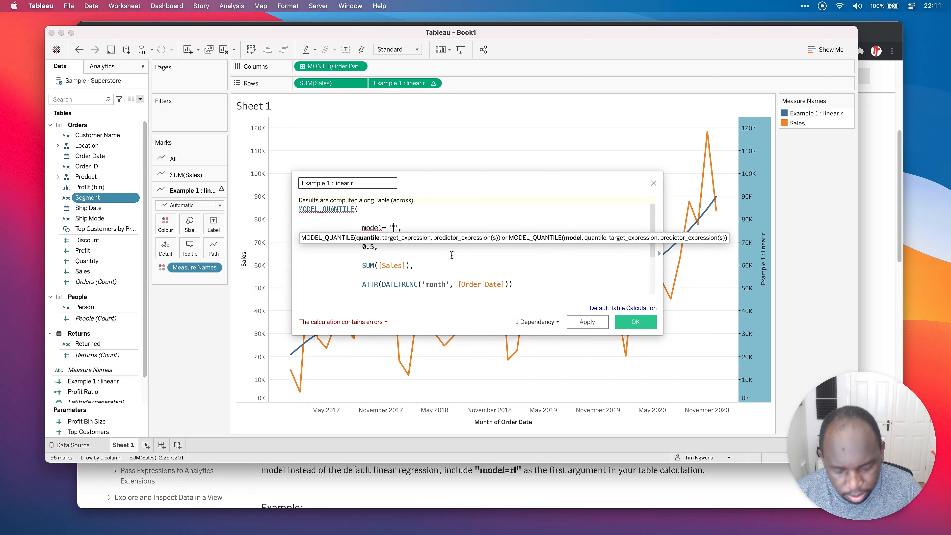
pyautogui.press('BackSpace')
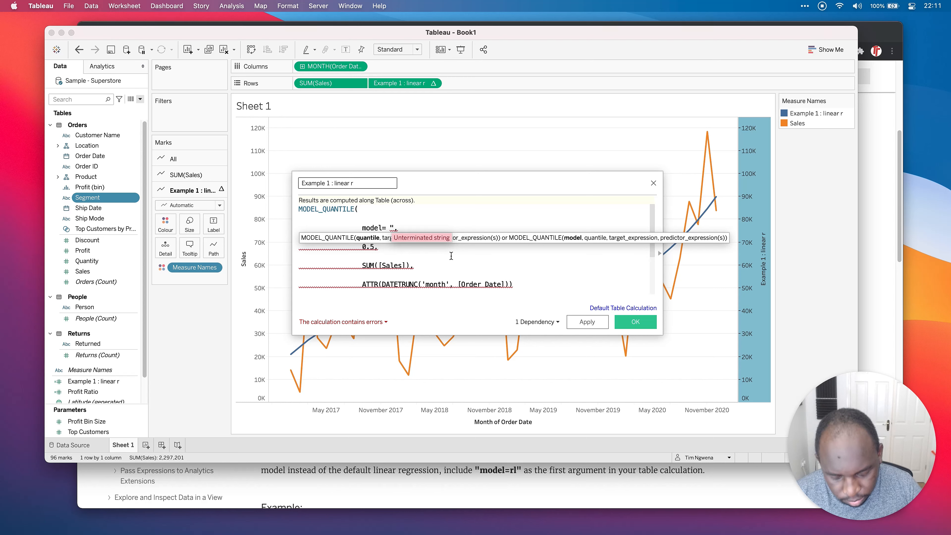
pyautogui.press('Left')
pyautogui.press('Left')
pyautogui.press('Left')
pyautogui.press('Left')
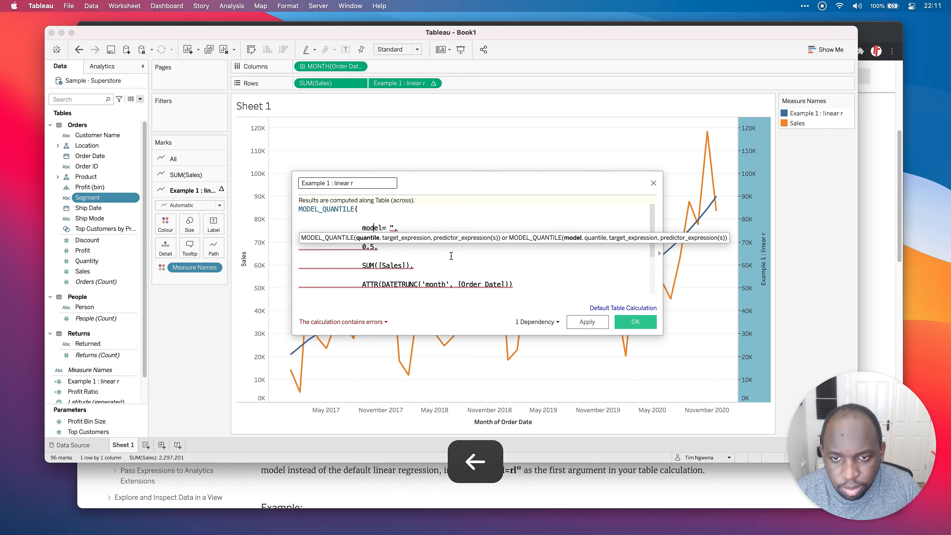
pyautogui.write('"')
pyautogui.press('Right')
pyautogui.press('Right')
pyautogui.press('Right')
pyautogui.press('Right')
pyautogui.press('Right')
pyautogui.press('Right')
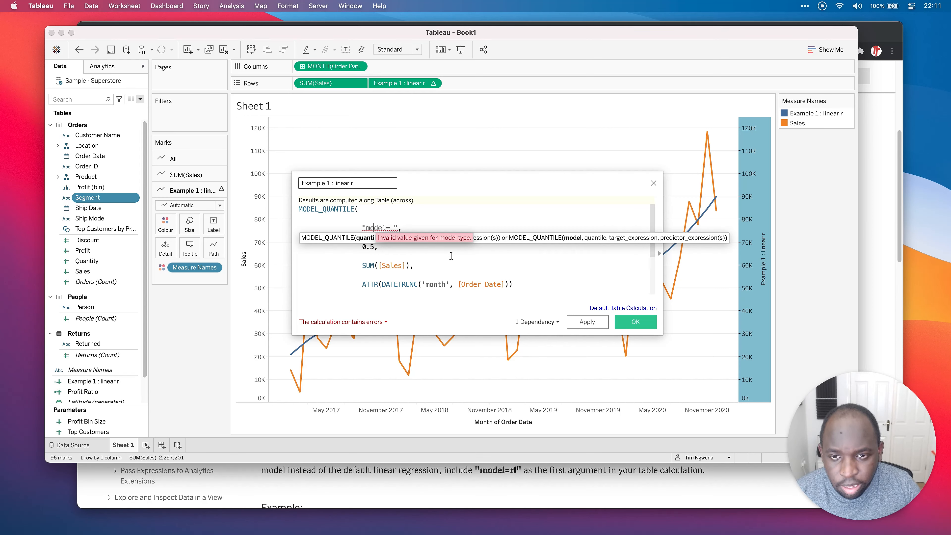
# Complete the model argument as "model=linear", without any spaces inside the quotes
pyautogui.press('Left')
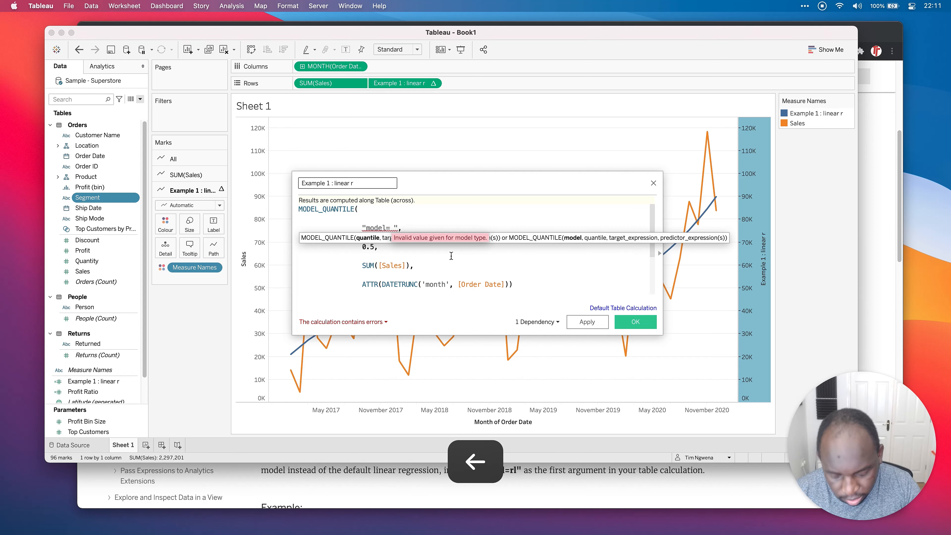
pyautogui.write('li')
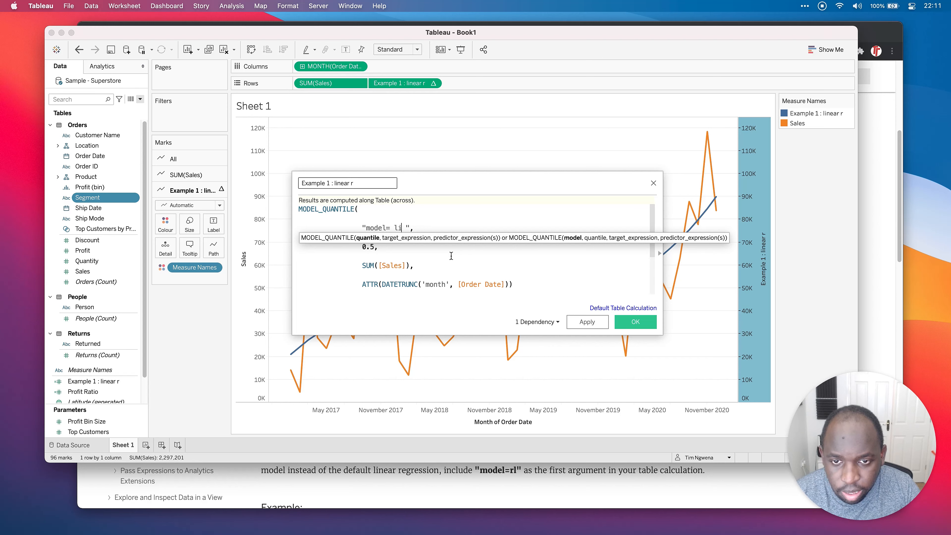
pyautogui.press('Left')
pyautogui.press('Left')
pyautogui.press('BackSpace')
pyautogui.press('Right')
pyautogui.press('Right')
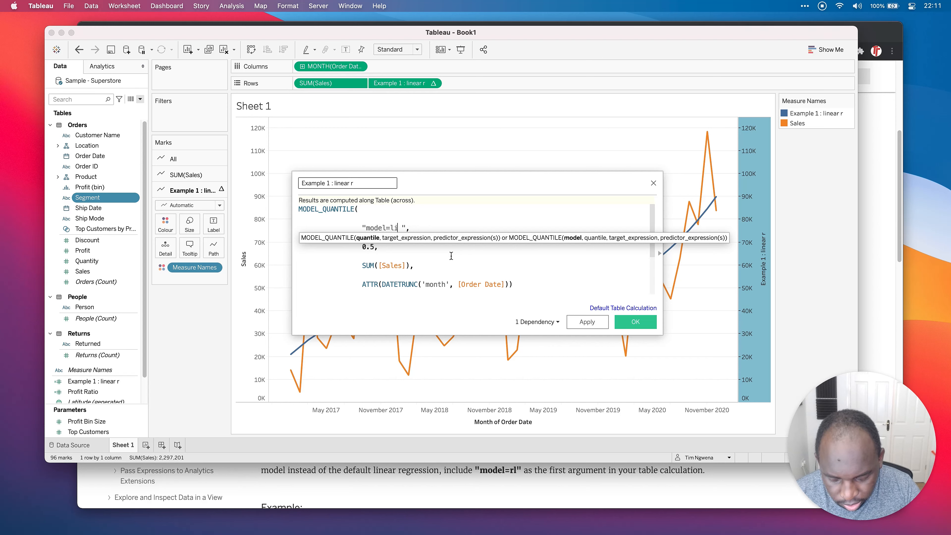
pyautogui.write('near')
pyautogui.press('Right')
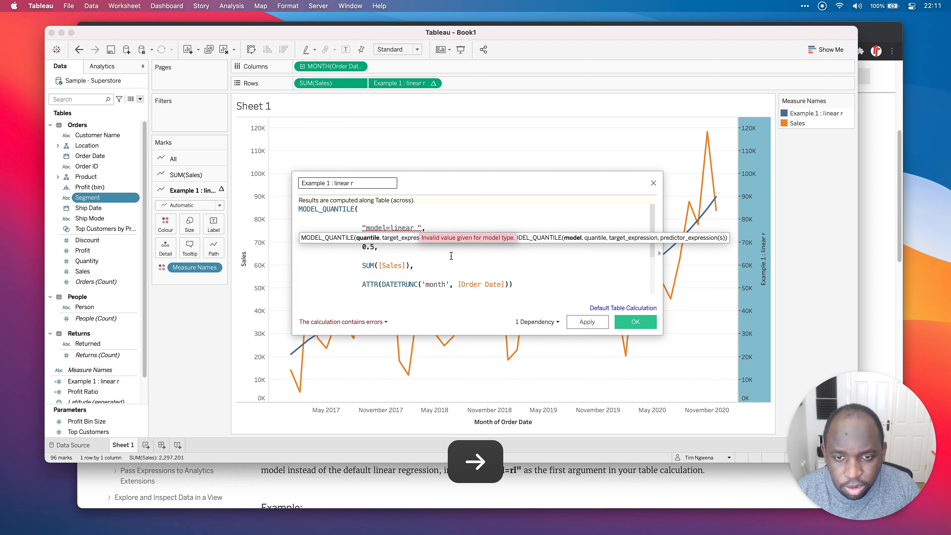
pyautogui.press('BackSpace')
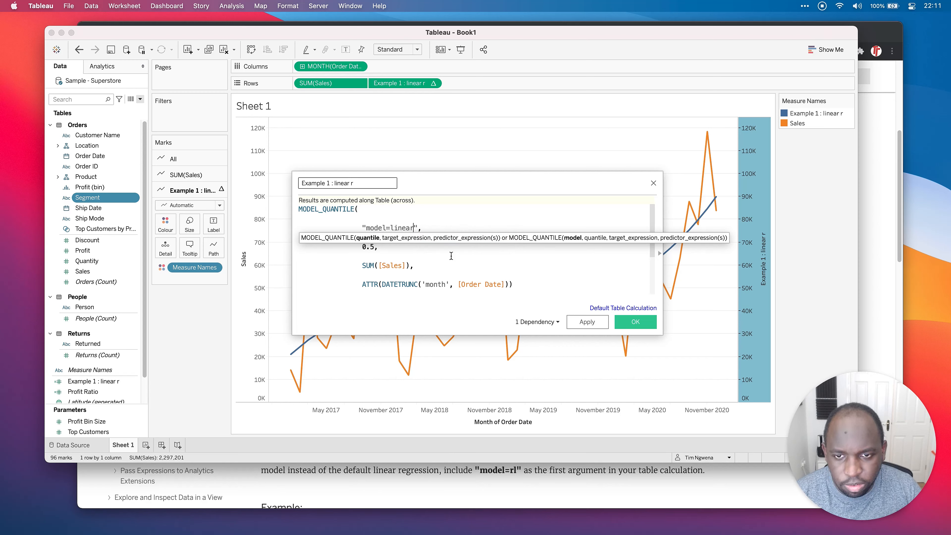
pyautogui.click(499, 257)
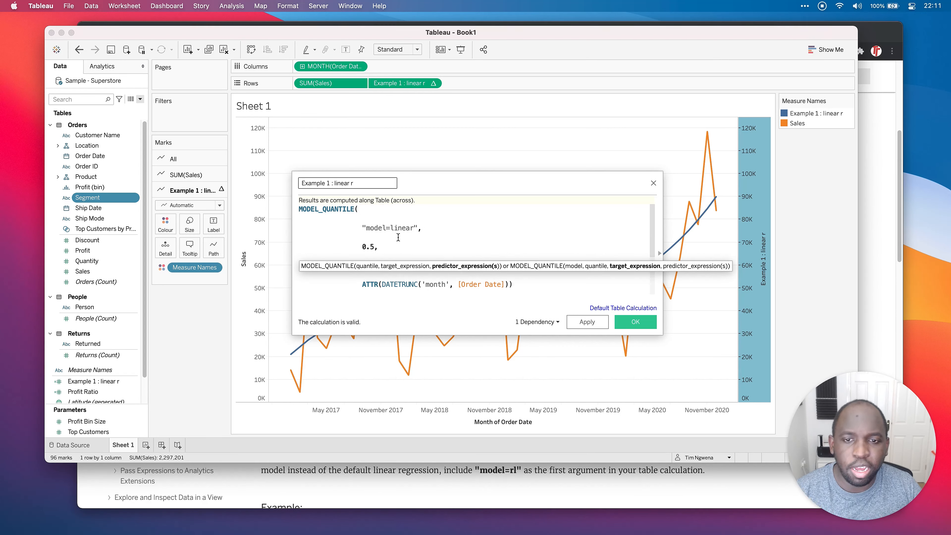
# Try a trailing space after linear inside the quoted model argument, and remove it again
pyautogui.click(412, 229)
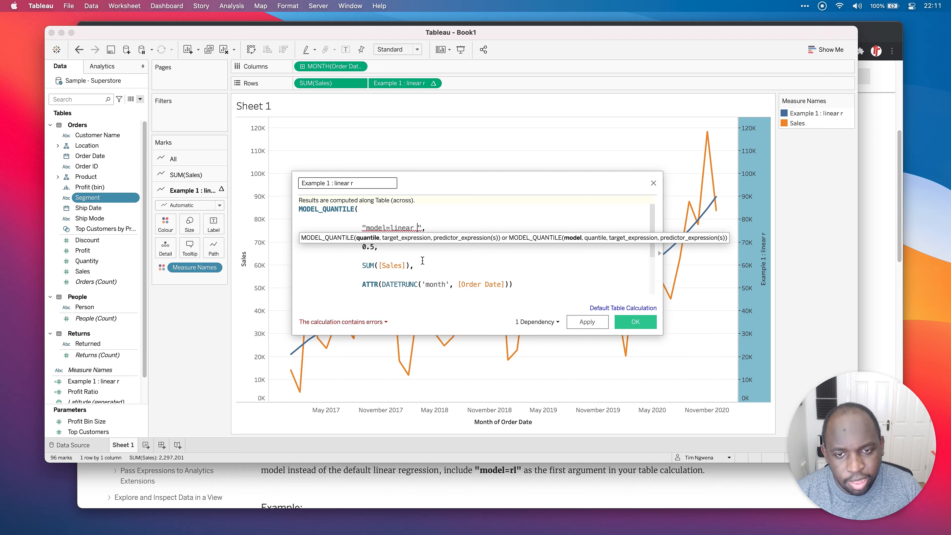
pyautogui.press('BackSpace')
pyautogui.press('Left')
pyautogui.press('Left')
pyautogui.press('Left')
pyautogui.press('Left')
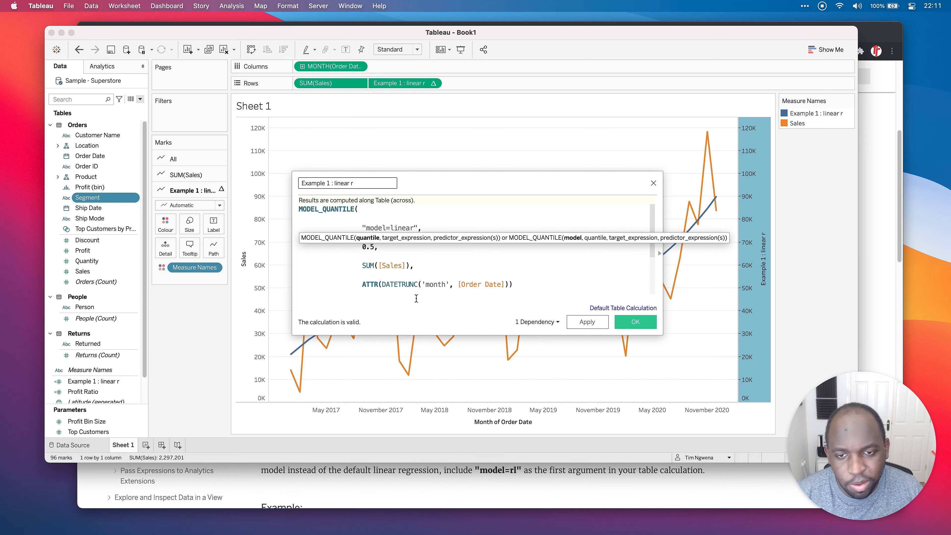
# Resize the calculation editor and move it off the chart, keeping all MODEL_QUANTILE arguments in view
pyautogui.moveTo(415, 335); pyautogui.dragTo(415, 393)
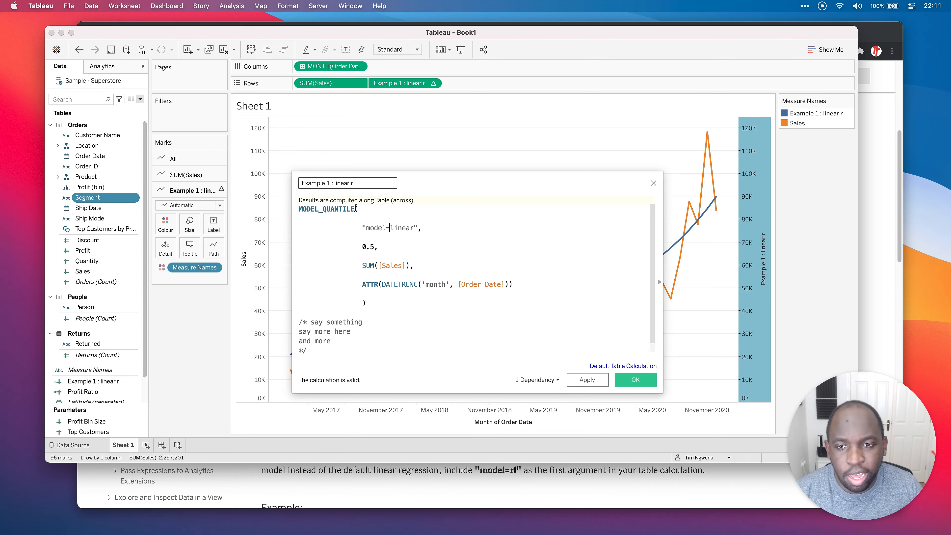
pyautogui.moveTo(431, 186); pyautogui.dragTo(188, 44)
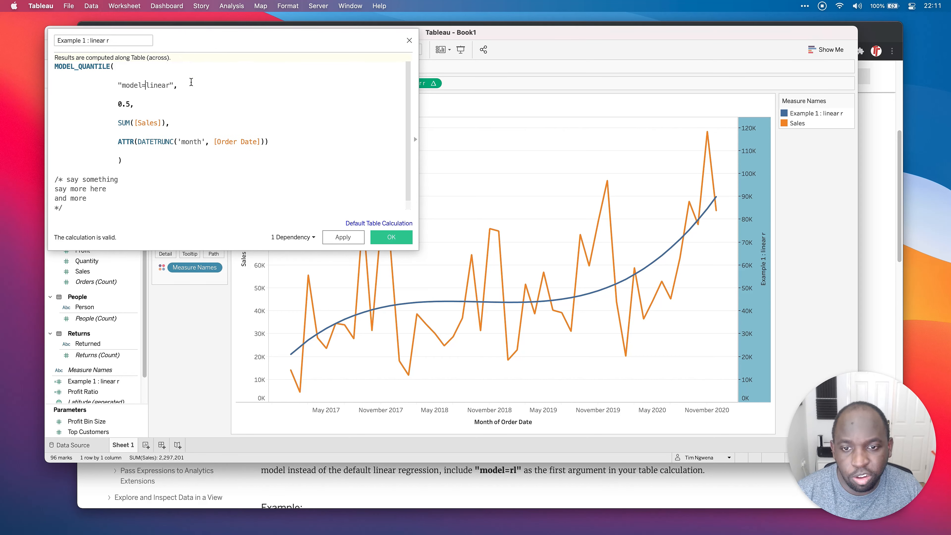
pyautogui.moveTo(417, 249); pyautogui.dragTo(431, 224)
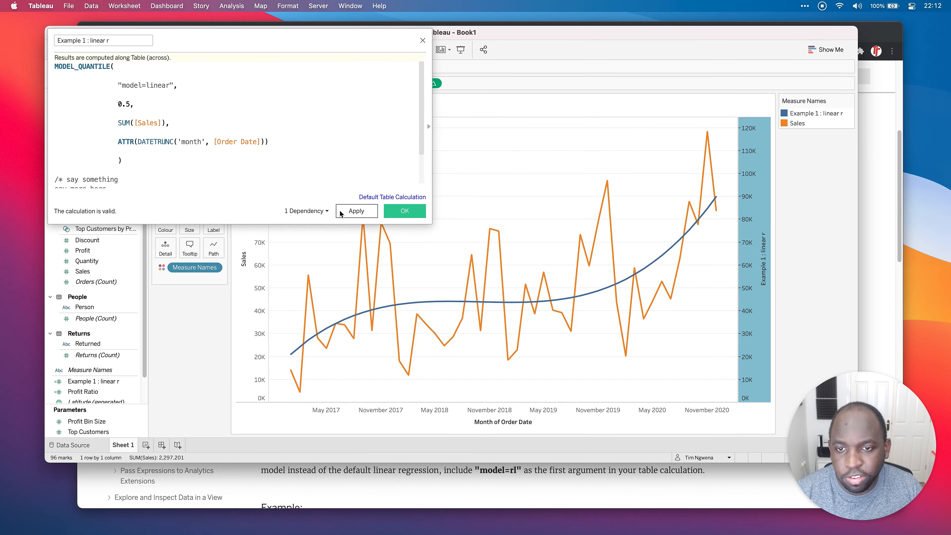
# Apply the linear model calculation, and replace its model argument with "model=rl" and apply that too
pyautogui.click(355, 211)
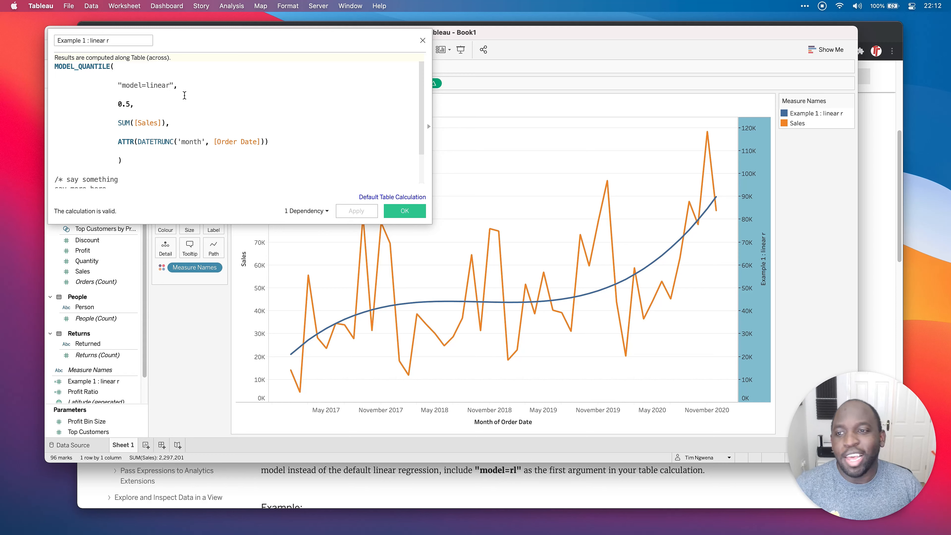
pyautogui.click(149, 86)
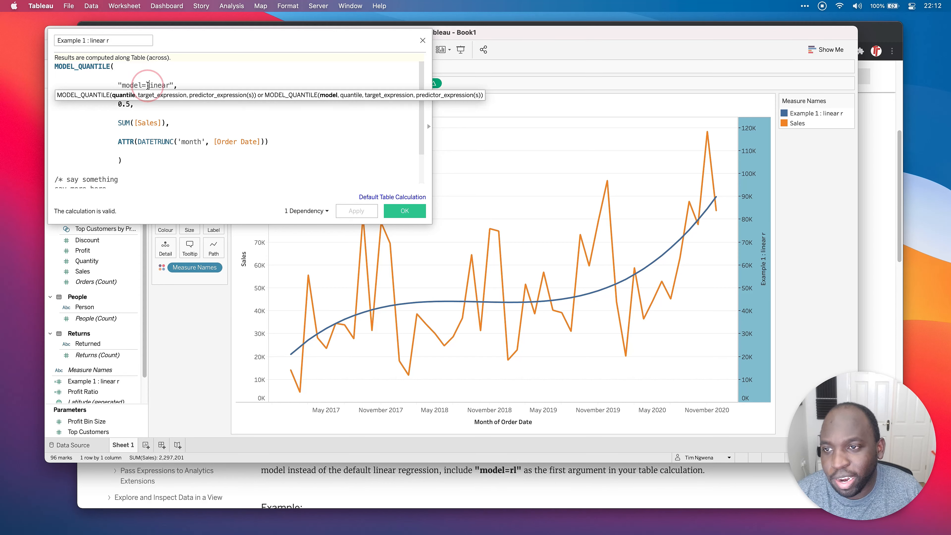
pyautogui.moveTo(171, 85); pyautogui.dragTo(146, 86)
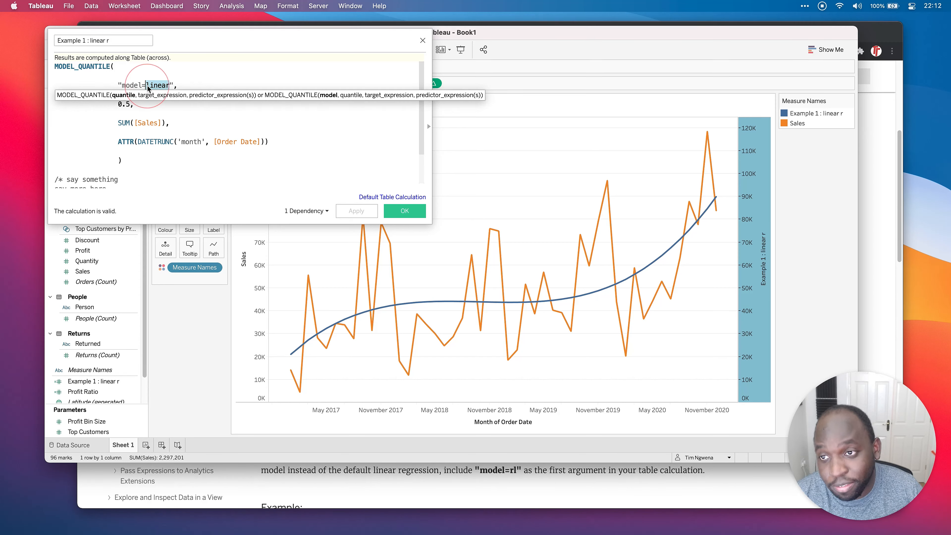
pyautogui.write('rl')
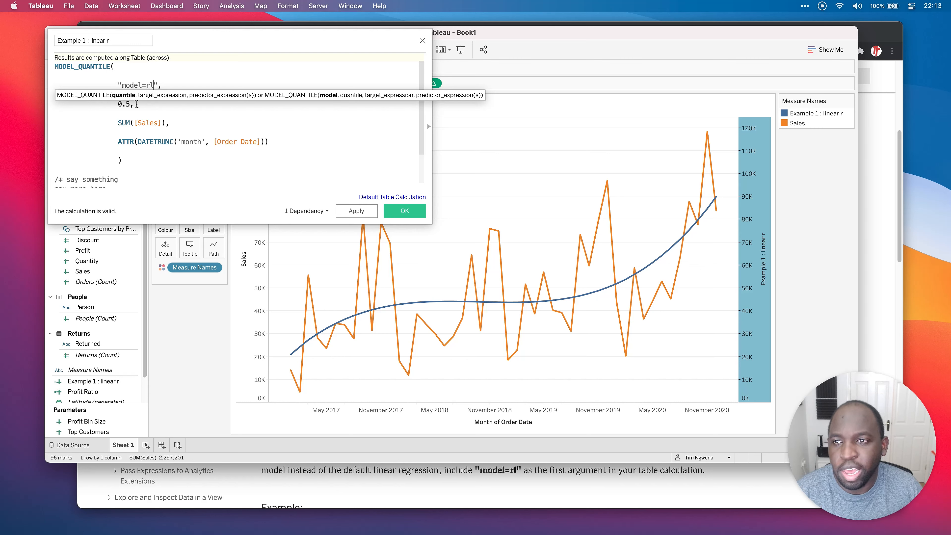
pyautogui.click(357, 211)
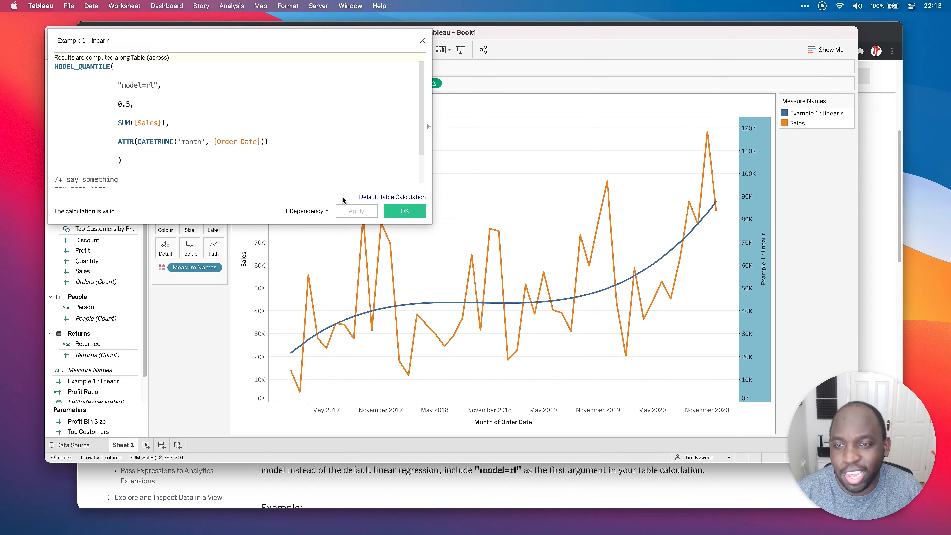
# Comment out the "model=rl" argument with // and add an empty line below it
pyautogui.doubleClick(151, 85)
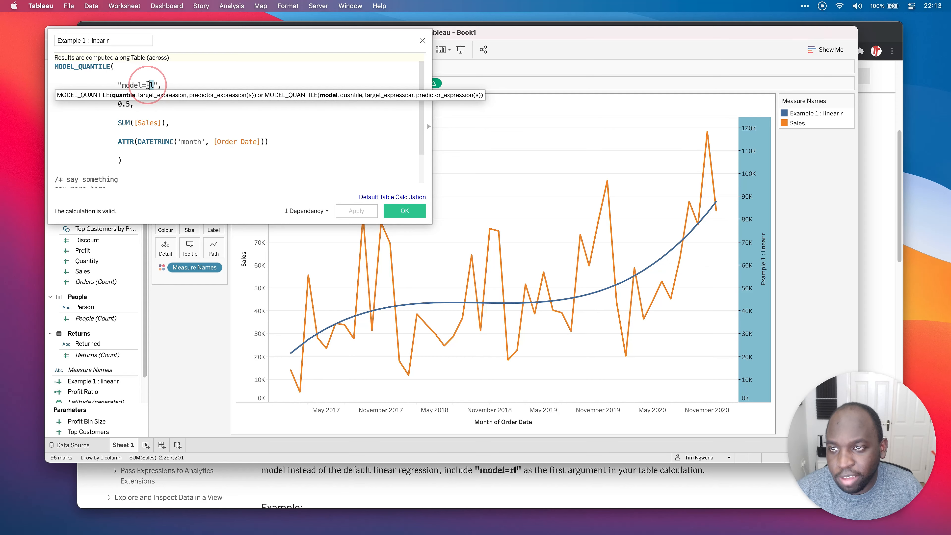
pyautogui.click(120, 87)
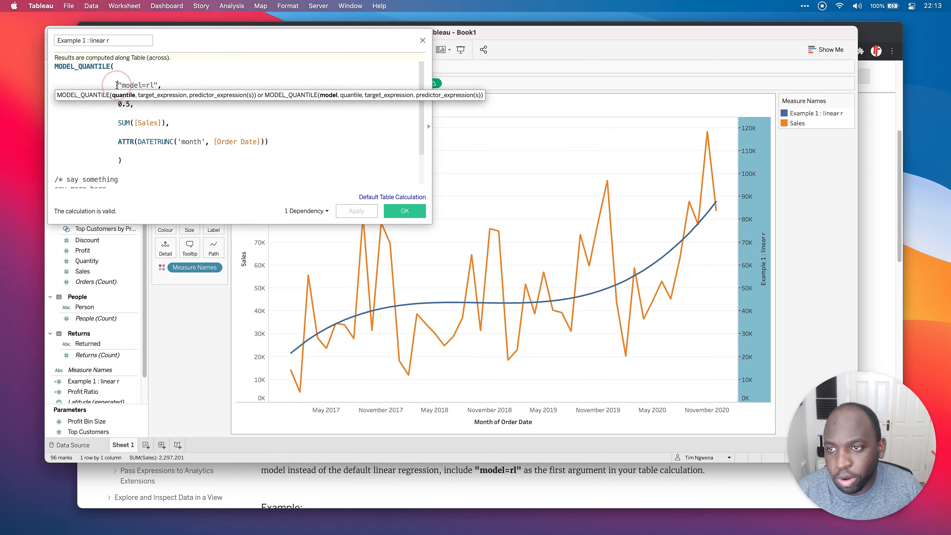
pyautogui.write('//')
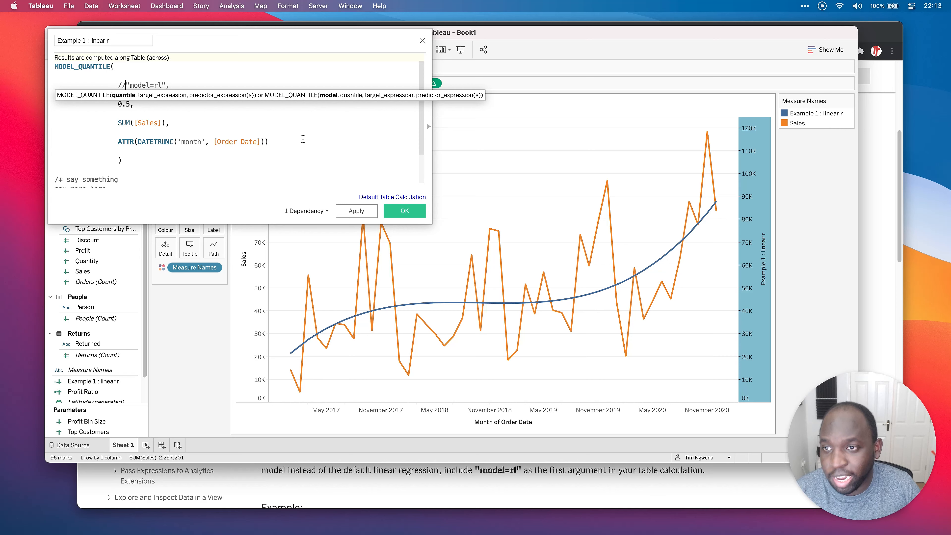
pyautogui.click(197, 87)
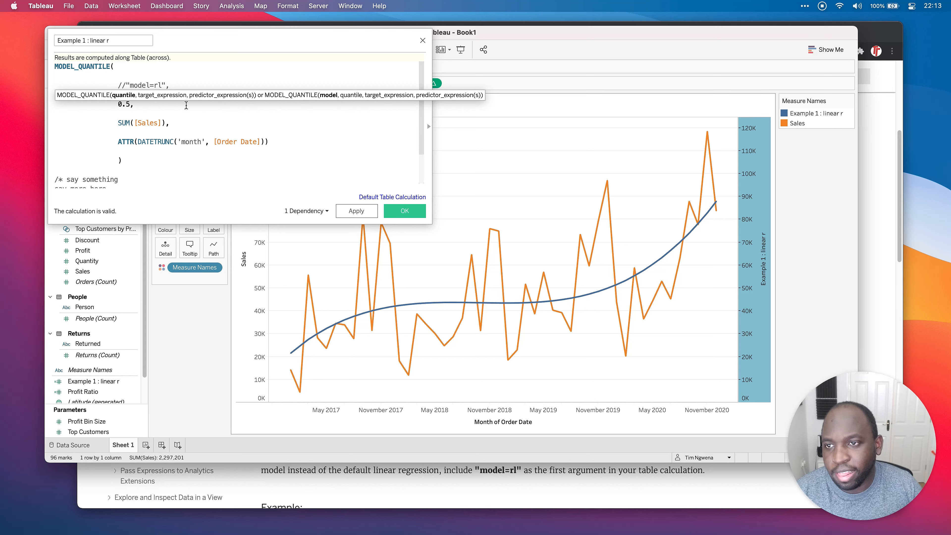
pyautogui.press('Return')
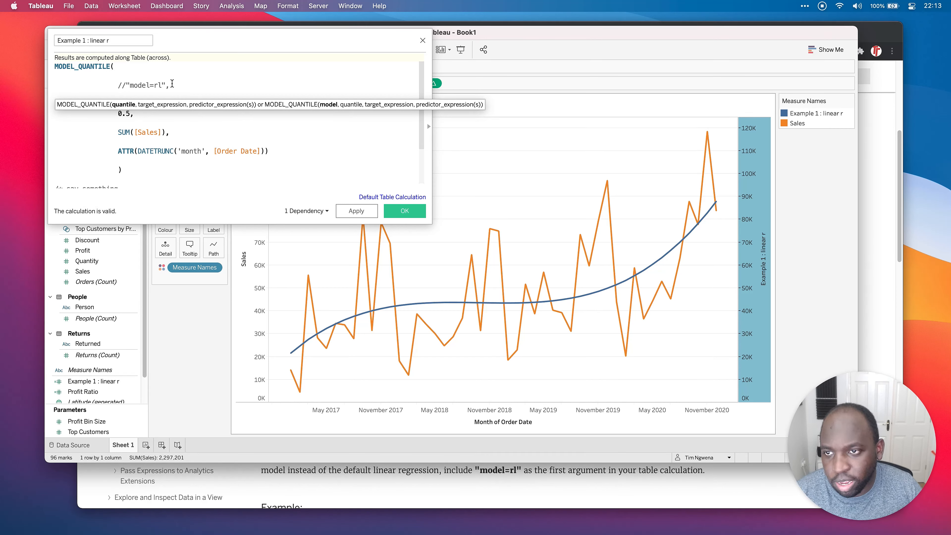
# Copy the "model=rl" argument onto the new line, change the copy to "model=linear", and apply the calculation
pyautogui.moveTo(171, 85); pyautogui.dragTo(126, 85)
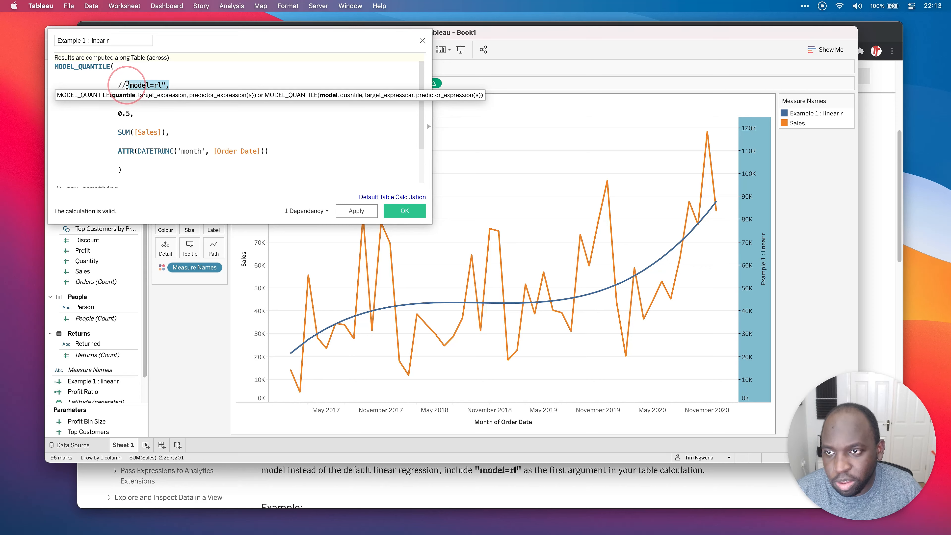
pyautogui.press('super+c')
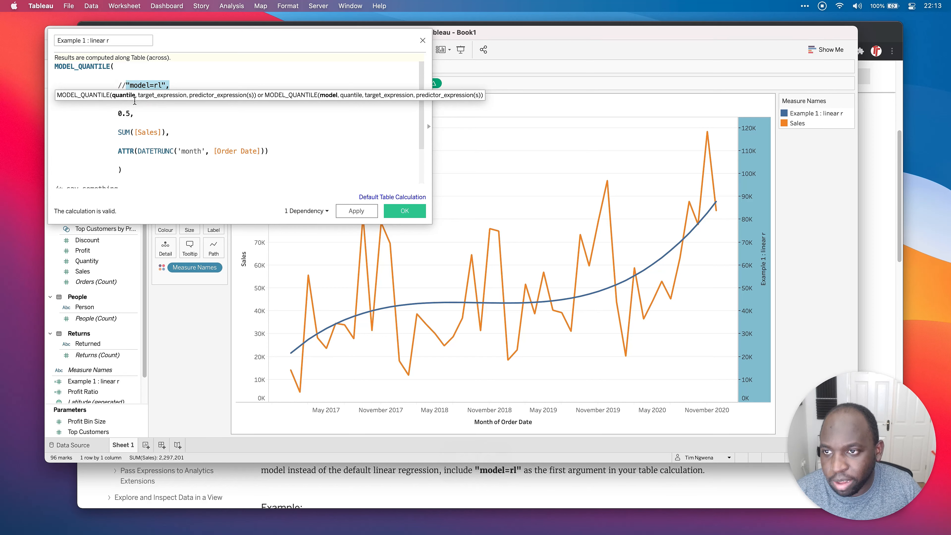
pyautogui.click(135, 98)
pyautogui.press('Tab')
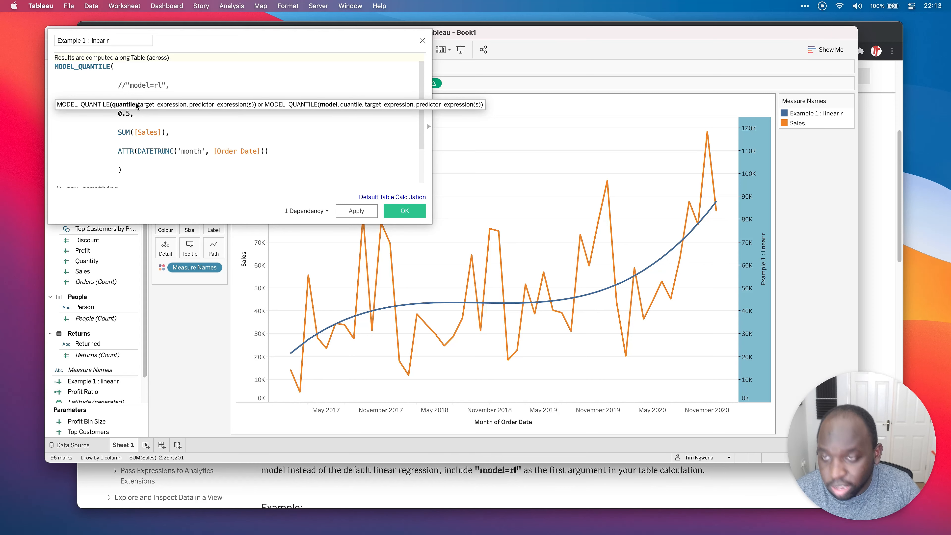
pyautogui.press('super+v')
pyautogui.moveTo(165, 96); pyautogui.dragTo(159, 96)
pyautogui.write('linear')
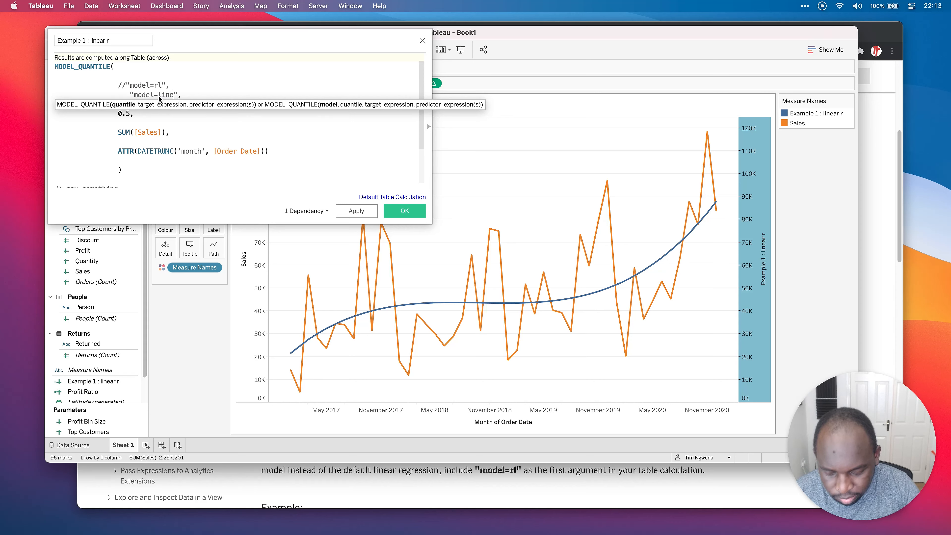
pyautogui.click(265, 132)
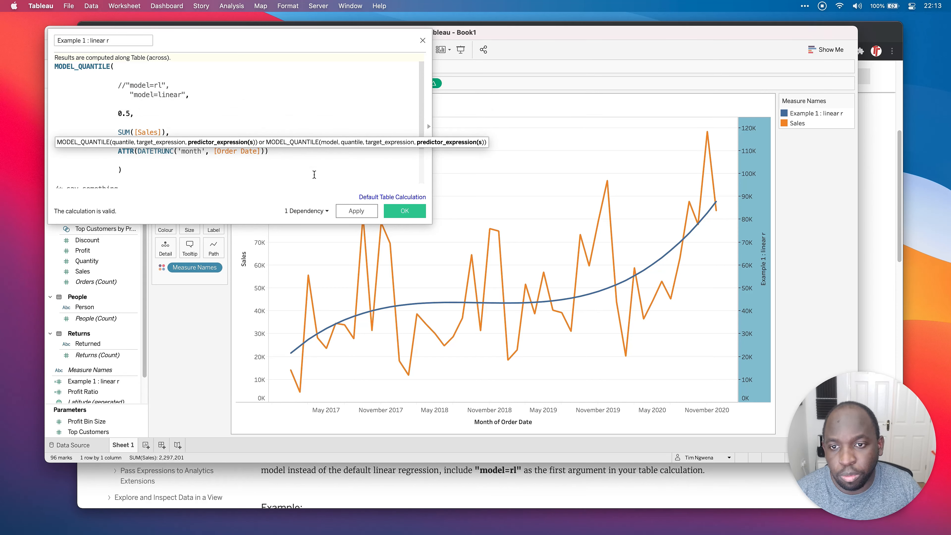
pyautogui.click(354, 212)
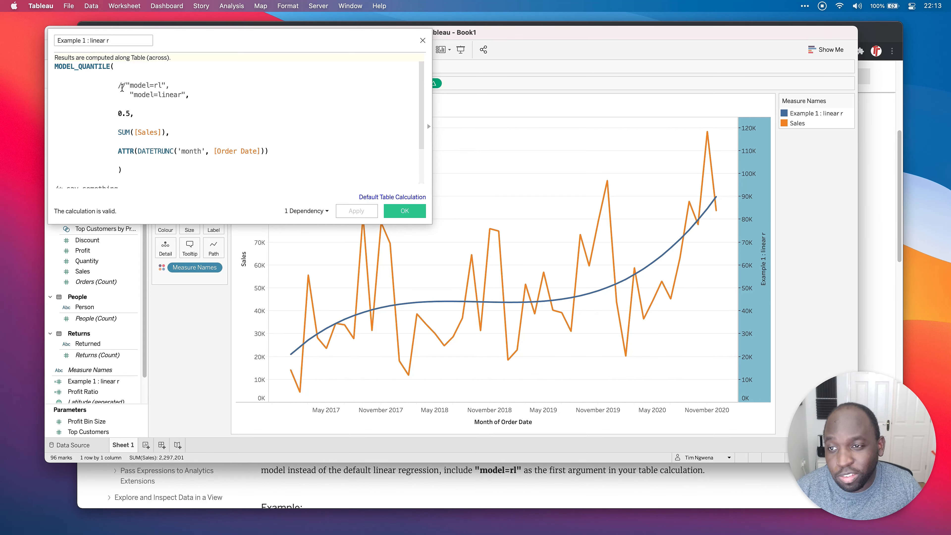
# Uncomment the "model=rl" argument, comment out the "model=linear" line with //, and apply the calculation
pyautogui.click(122, 86)
pyautogui.press('BackSpace')
pyautogui.press('BackSpace')
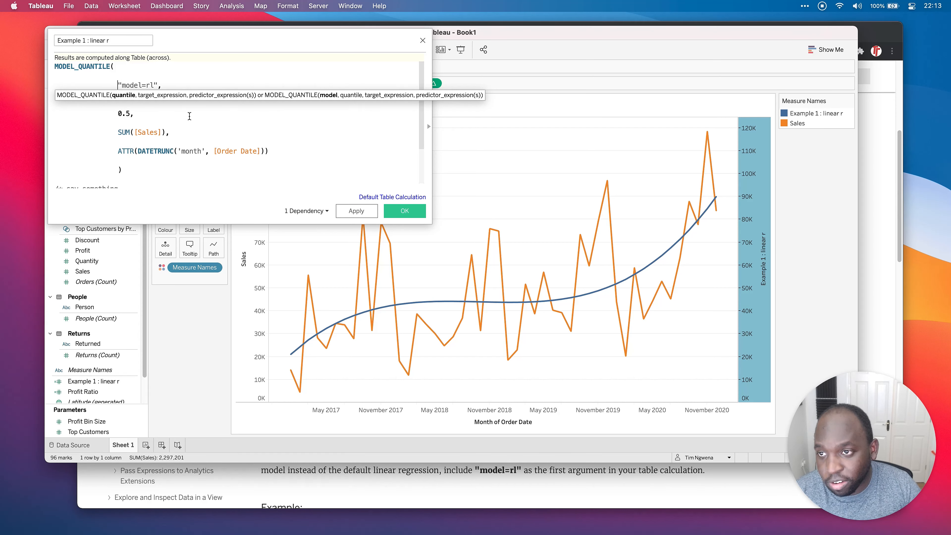
pyautogui.press('Down')
pyautogui.write('//')
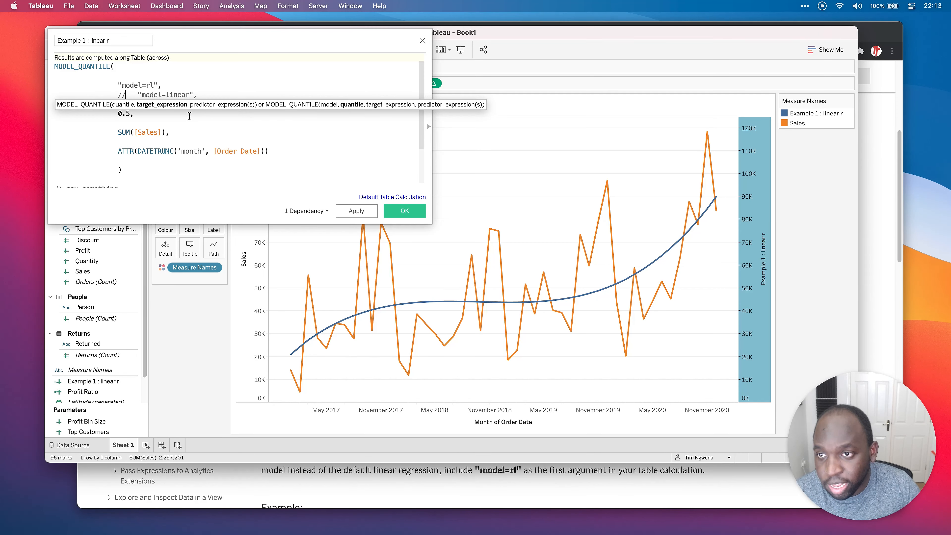
pyautogui.click(364, 213)
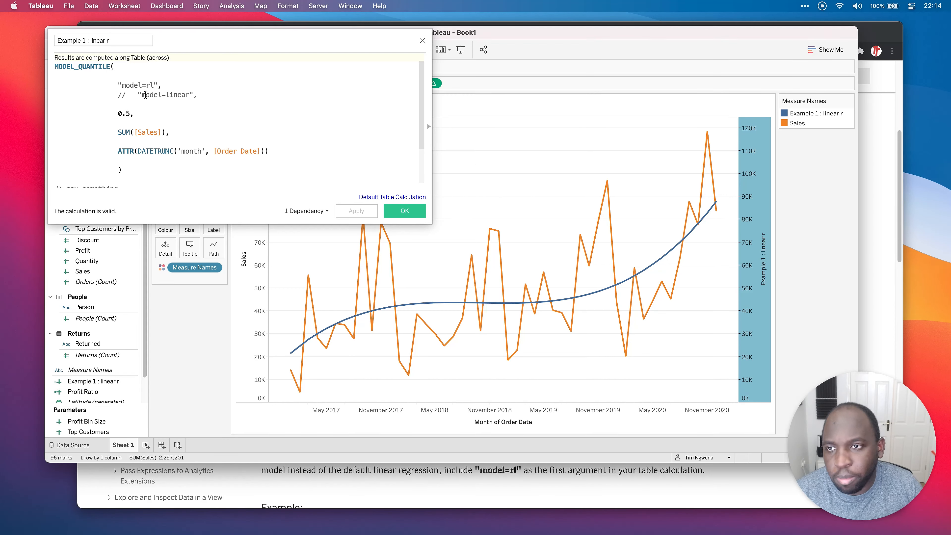
# Remove the gap after // in the commented "model=linear" line and duplicate that line directly beneath it
pyautogui.click(140, 94)
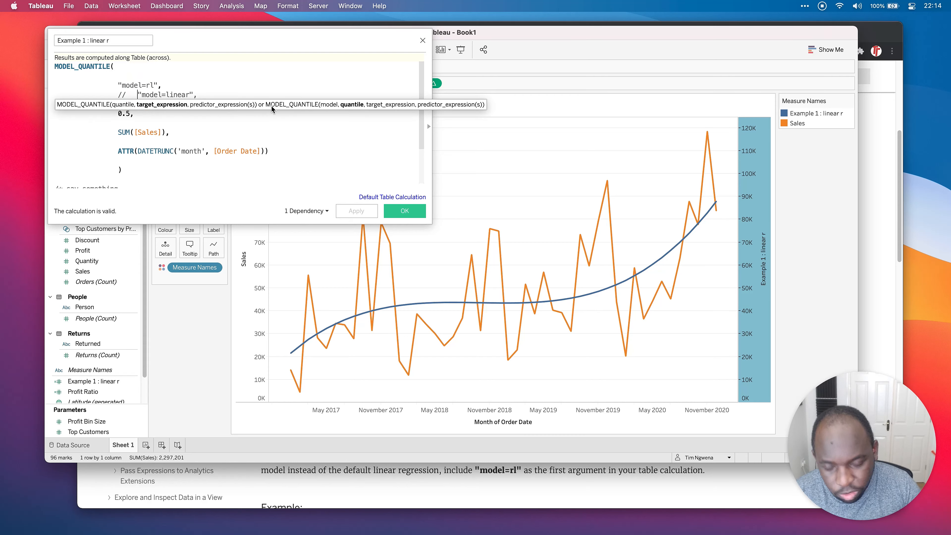
pyautogui.press('BackSpace')
pyautogui.press('BackSpace')
pyautogui.press('BackSpace')
pyautogui.moveTo(189, 94); pyautogui.dragTo(117, 94)
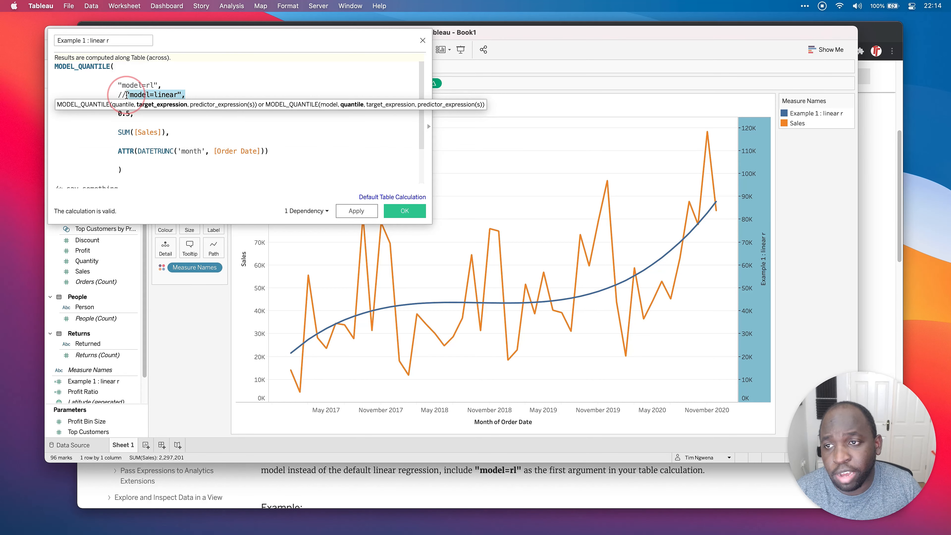
pyautogui.press('super+c')
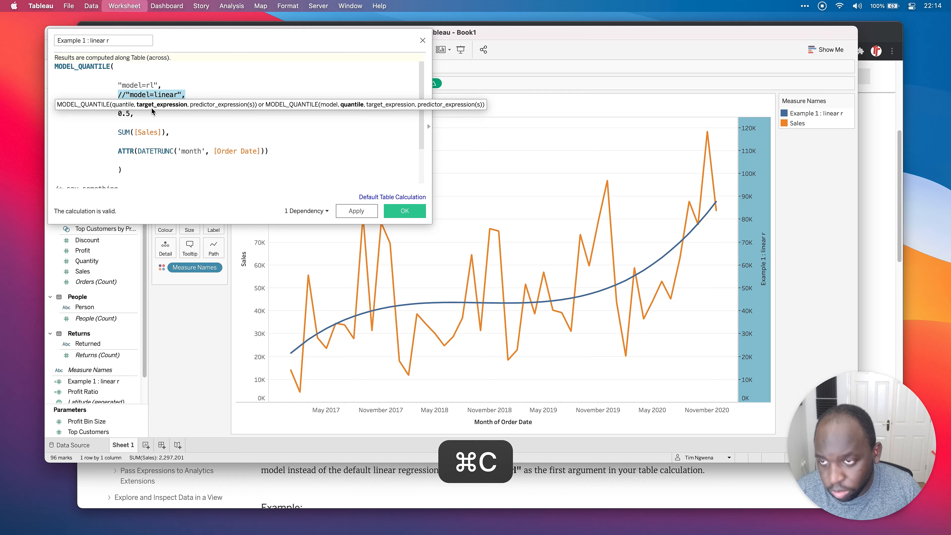
pyautogui.click(204, 94)
pyautogui.press('Return')
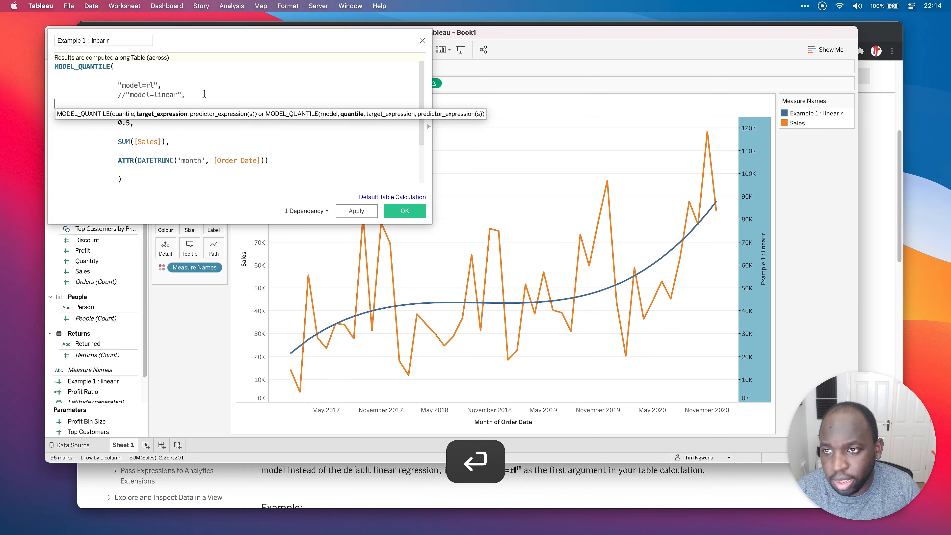
pyautogui.press('Tab')
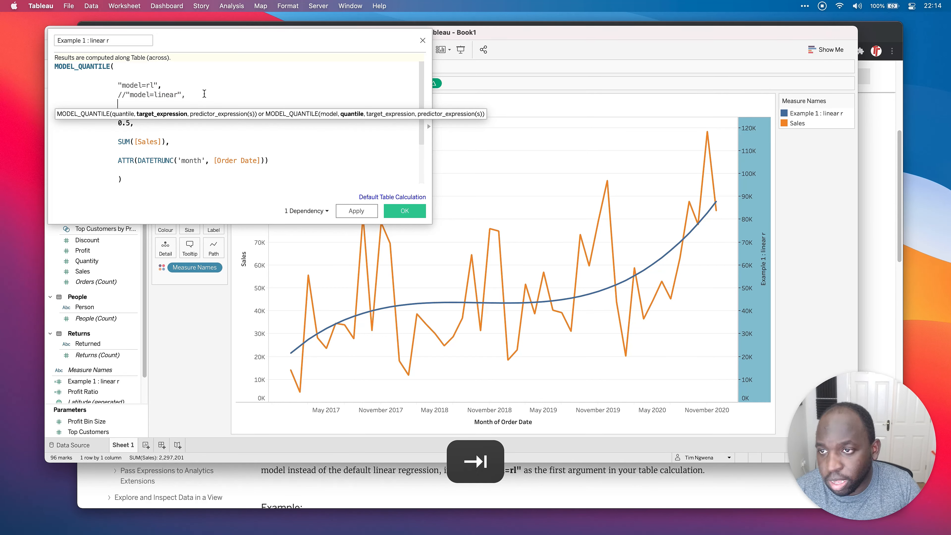
pyautogui.press('super+v')
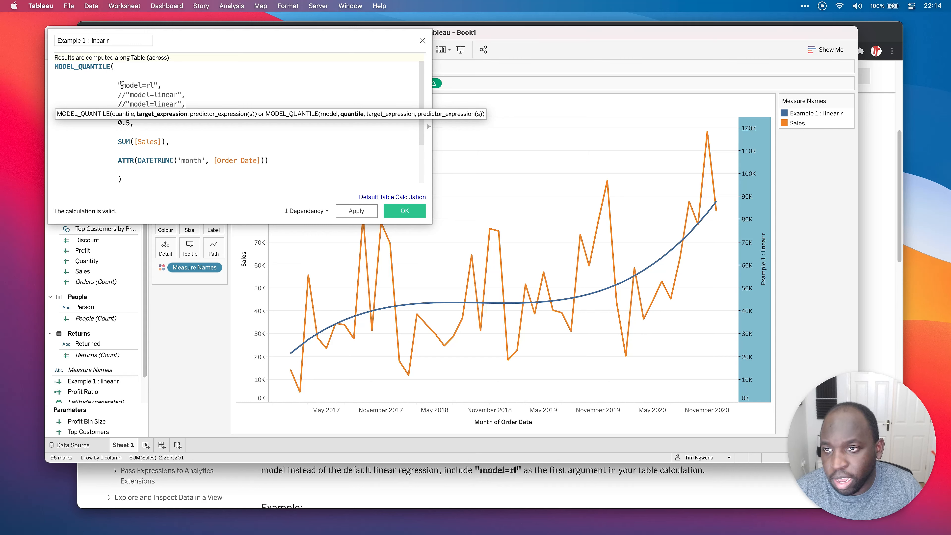
# Comment out the "model=rl" argument and uncomment the duplicated "model=linear" line
pyautogui.click(116, 86)
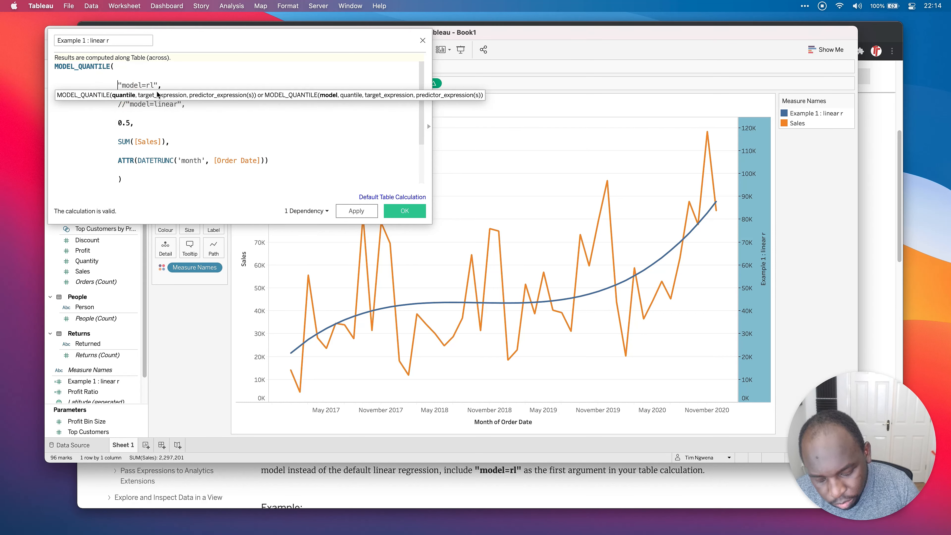
pyautogui.write('//')
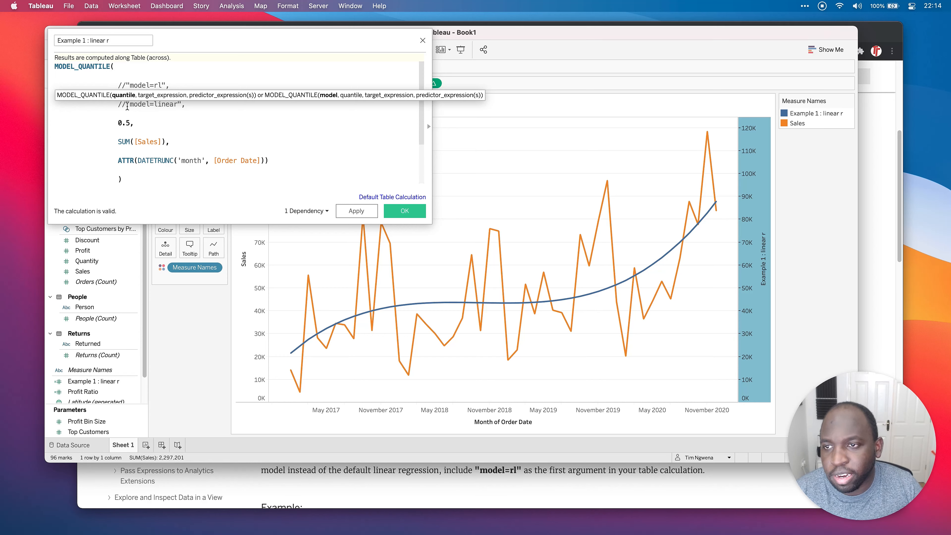
pyautogui.click(126, 105)
pyautogui.press('BackSpace')
pyautogui.press('BackSpace')
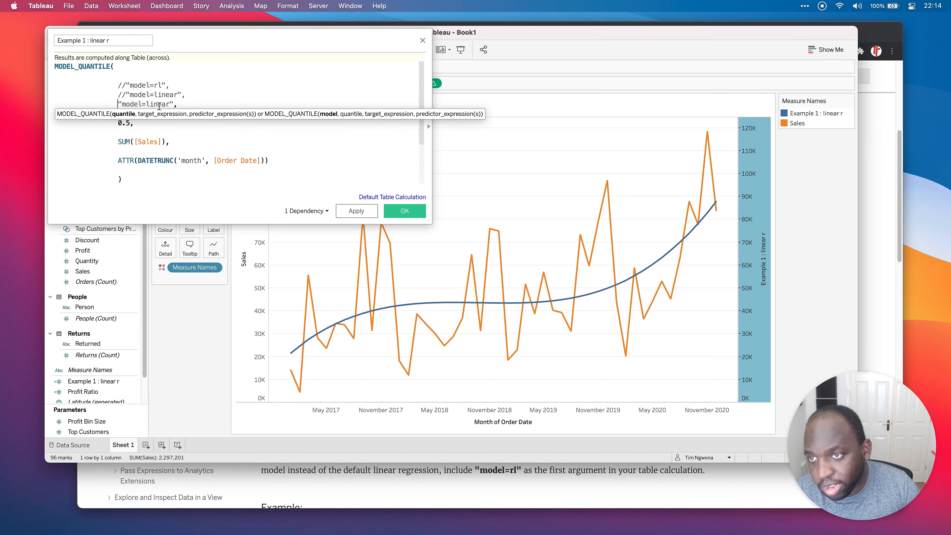
# Change the uncommented model argument to "model=gp" and apply the calculation to the chart
pyautogui.click(170, 105)
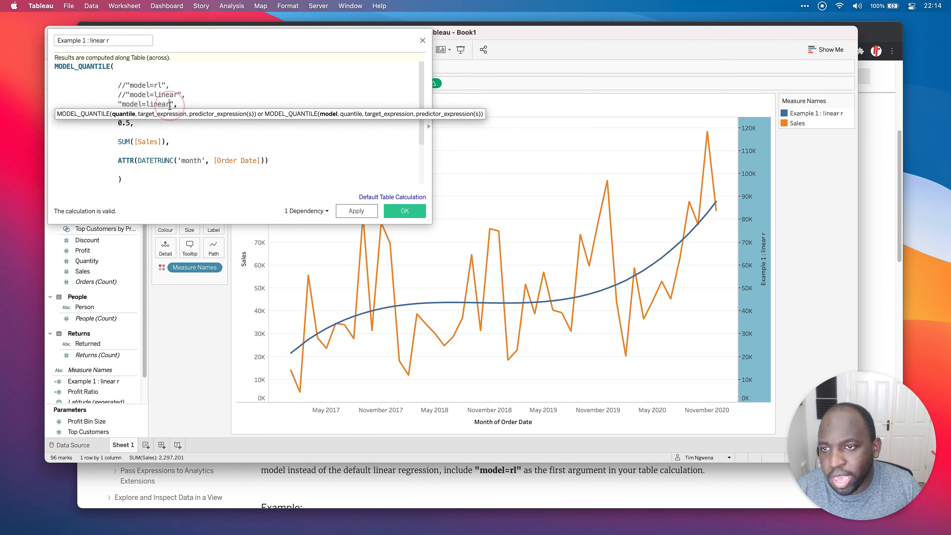
pyautogui.doubleClick(170, 105)
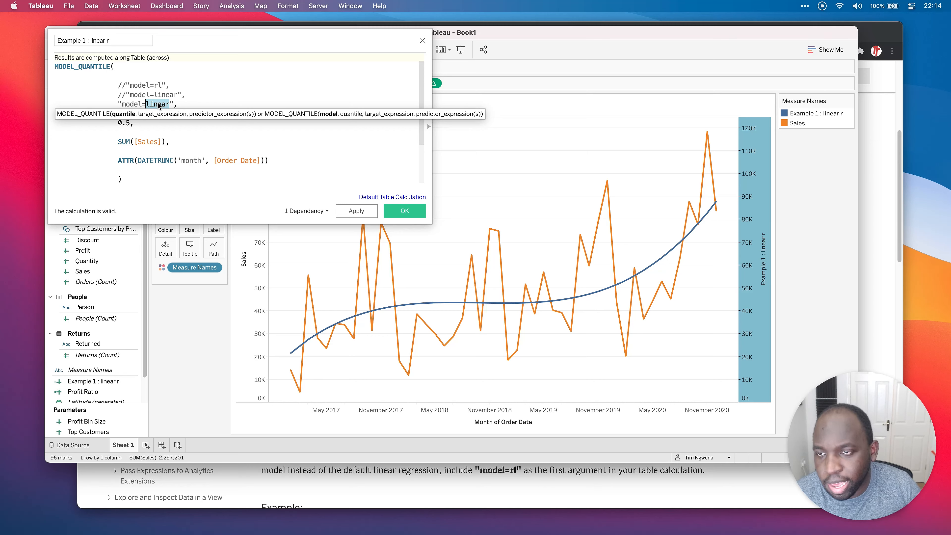
pyautogui.write('gp')
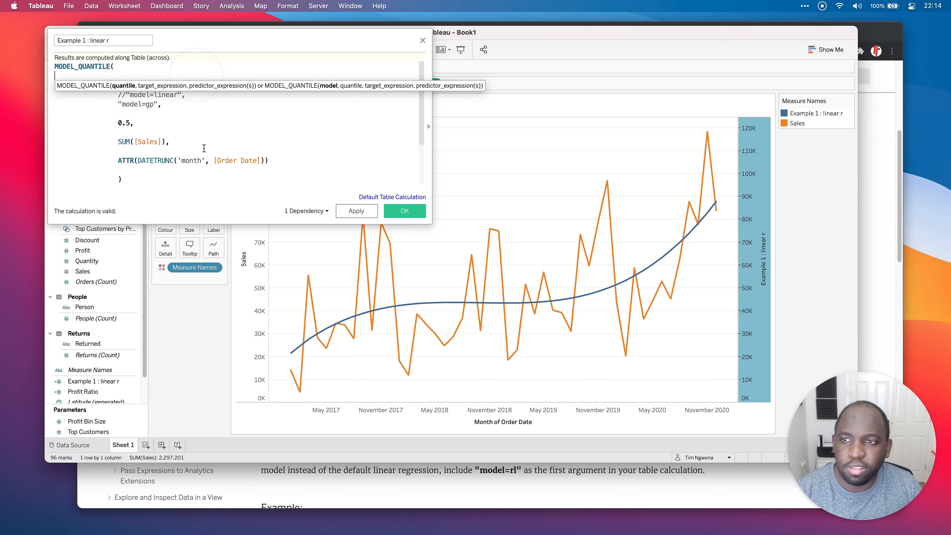
pyautogui.click(364, 212)
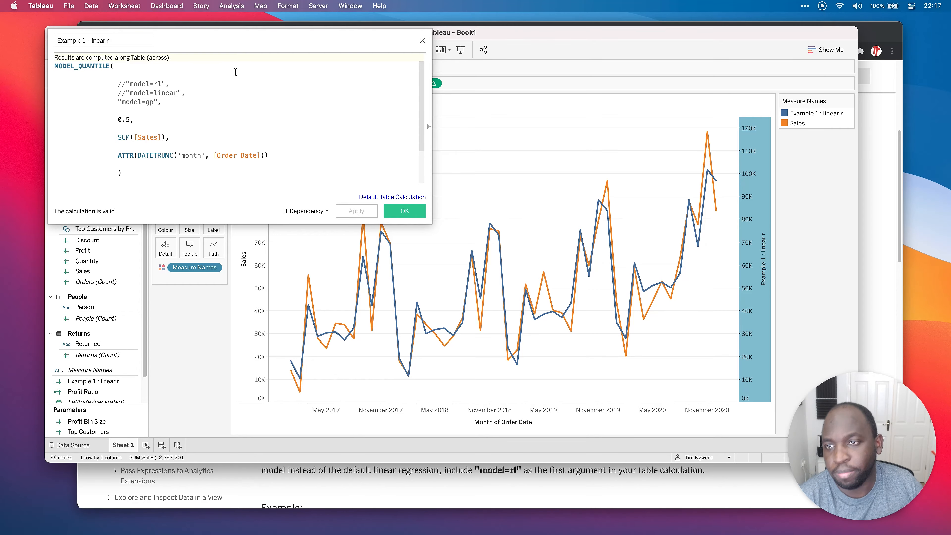
# Switch to the Tableau help article on choosing a predictive model in Chrome and enlarge its window to fill the screen
pyautogui.hotkey('ctrl', 'Up')
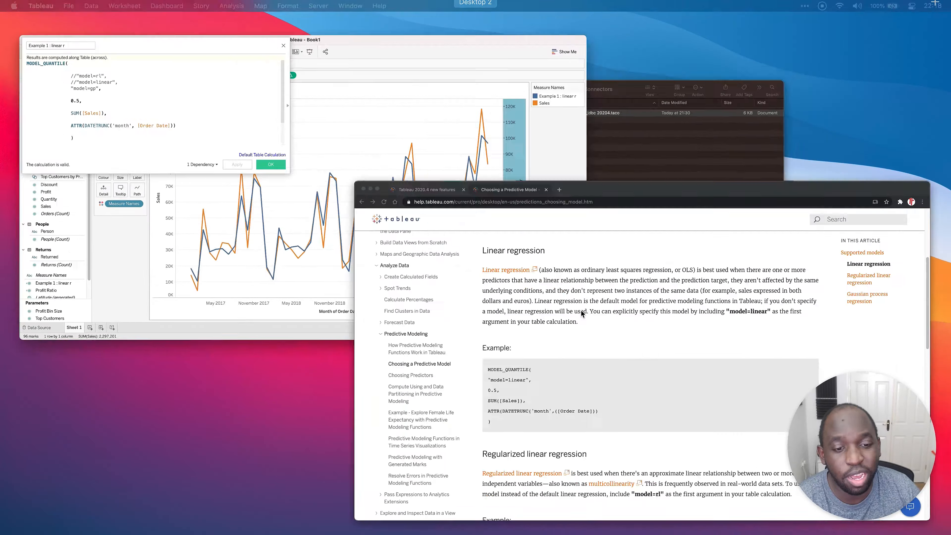
pyautogui.click(582, 314)
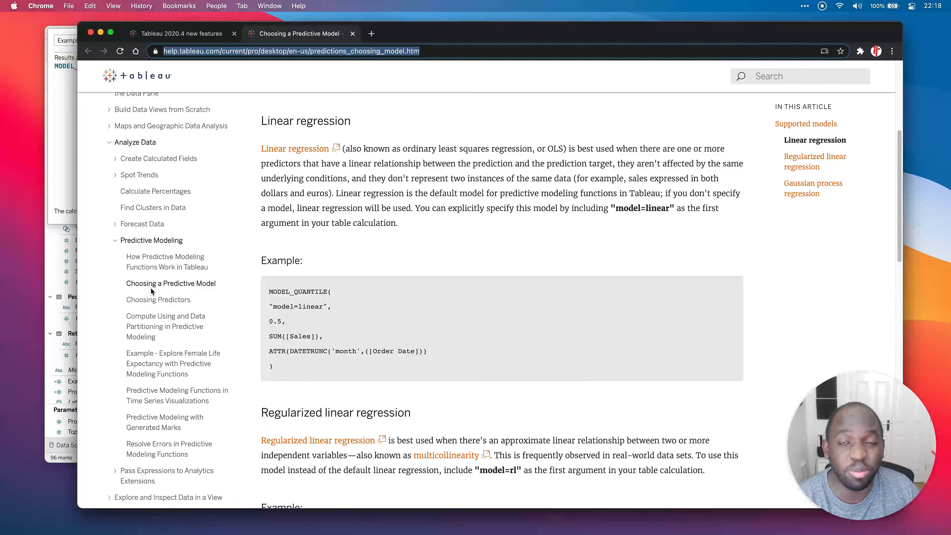
pyautogui.doubleClick(433, 36)
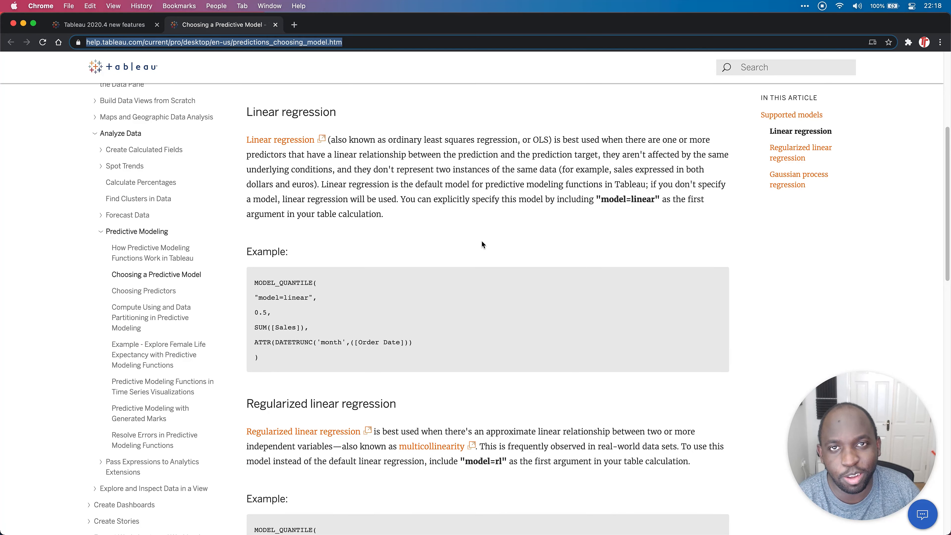
# Read the article's linear, regularized linear and Gaussian process regression sections with their examples, and highlight the closing criteria for selecting a model
pyautogui.scroll(-7, 482, 242)
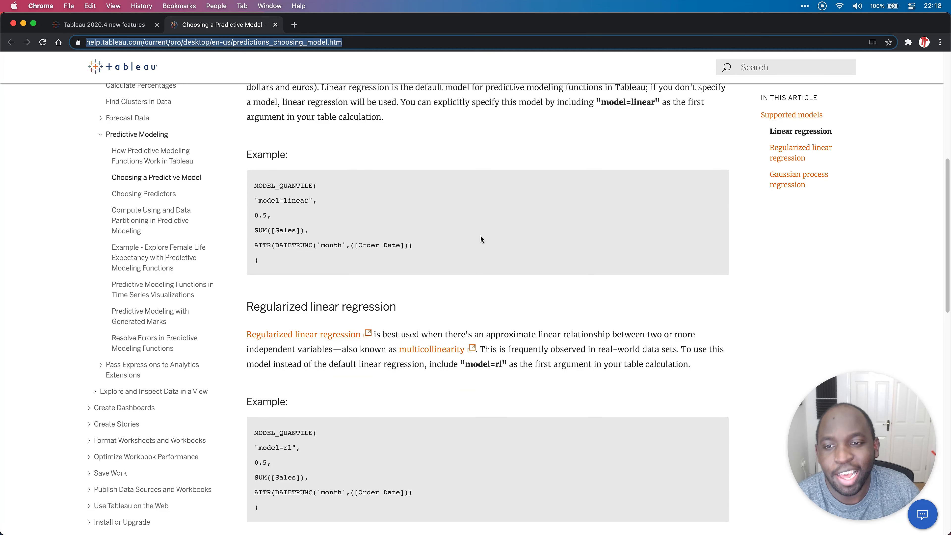
pyautogui.scroll(-7, 480, 243)
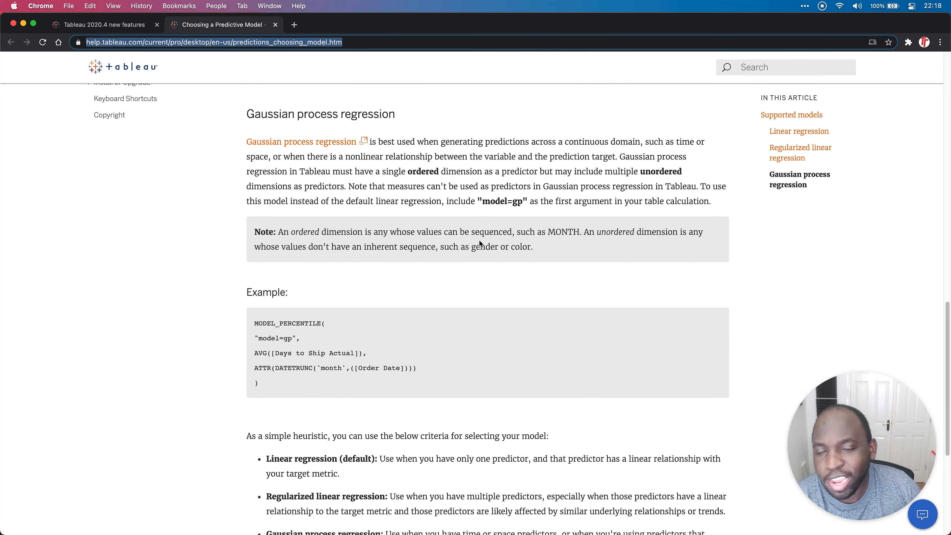
pyautogui.scroll(15, 481, 244)
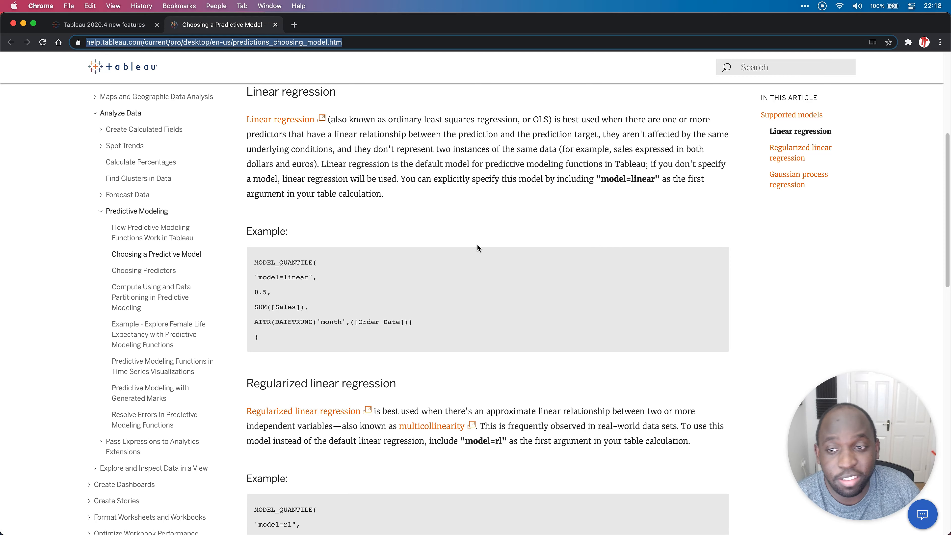
pyautogui.scroll(-6, 476, 247)
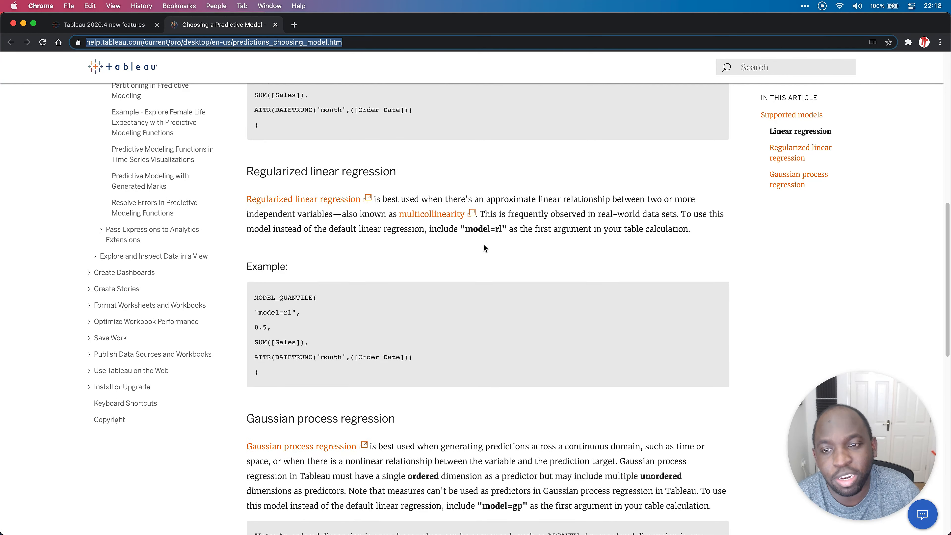
pyautogui.scroll(-3, 484, 248)
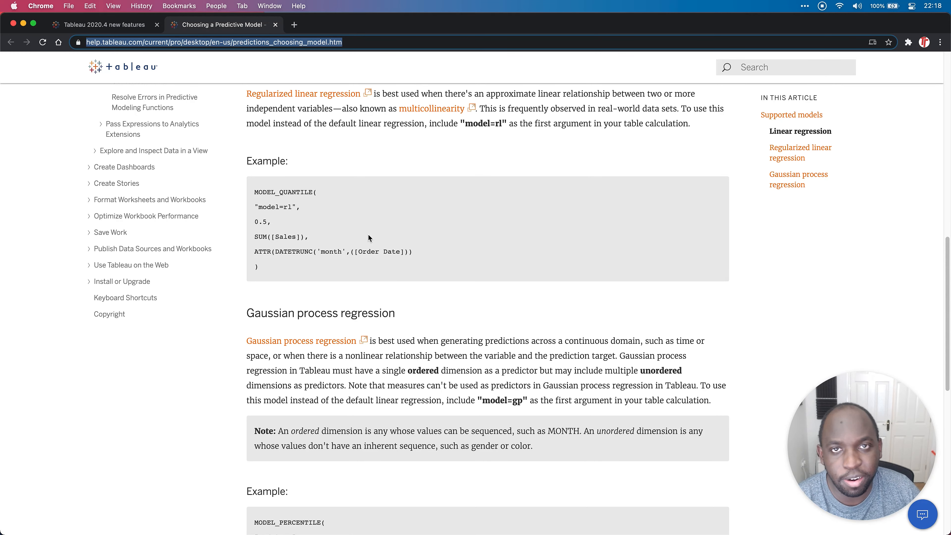
pyautogui.scroll(-5, 362, 273)
pyautogui.scroll(-4, 365, 268)
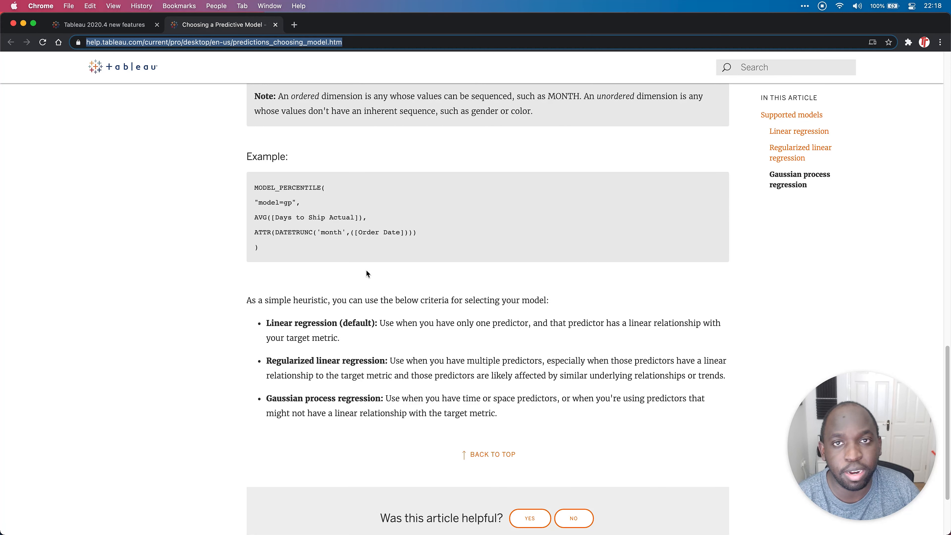
pyautogui.scroll(-1, 368, 269)
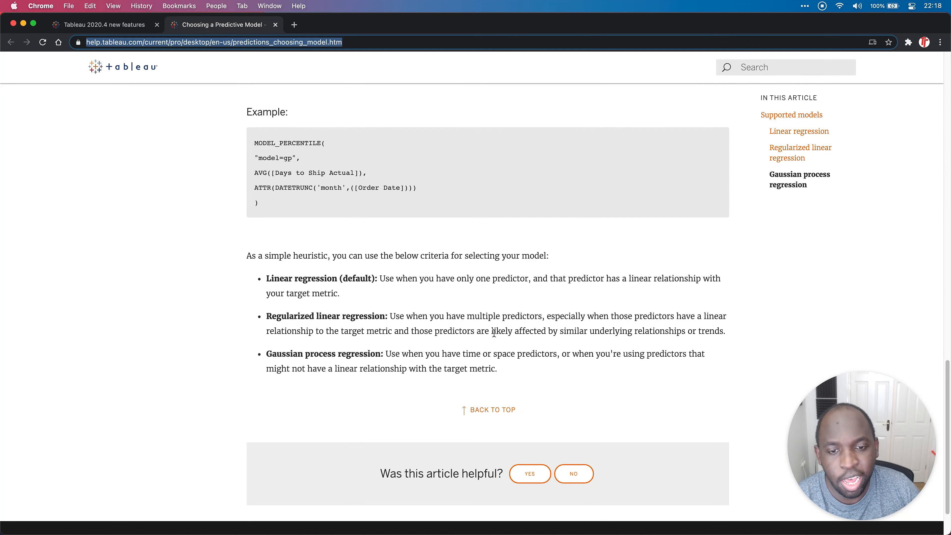
pyautogui.moveTo(513, 369); pyautogui.dragTo(254, 272)
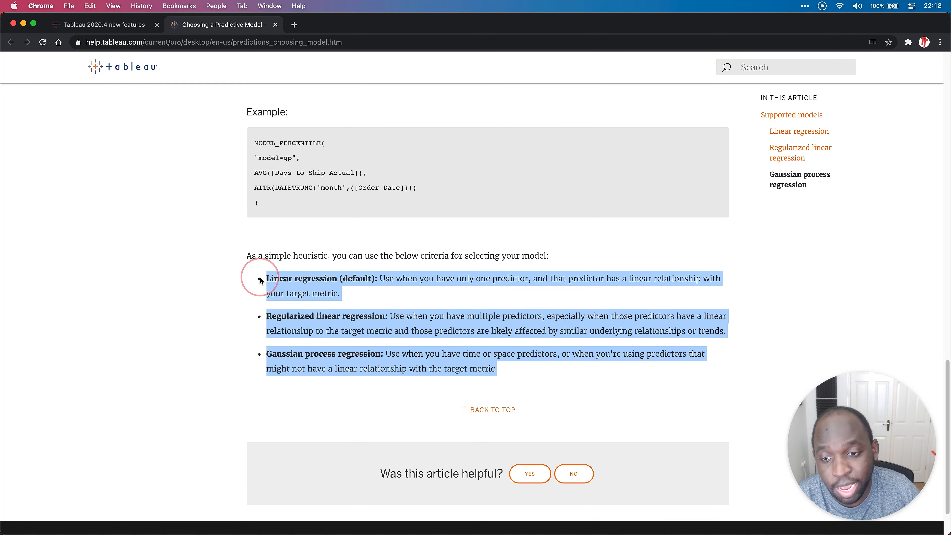
pyautogui.click(564, 378)
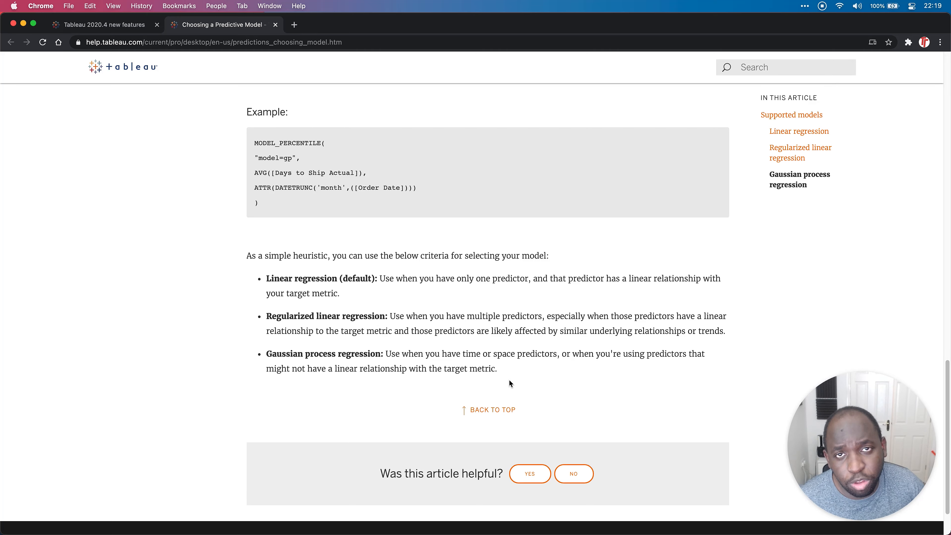
# Switch back to the Tableau workbook with the open MODEL_QUANTILE calculation
pyautogui.hotkey('ctrl', 'Up')
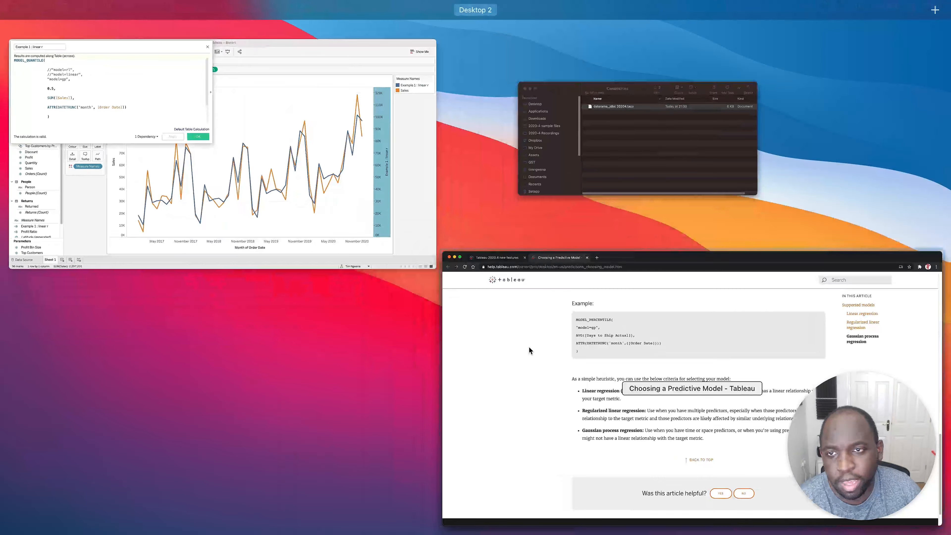
pyautogui.click(164, 151)
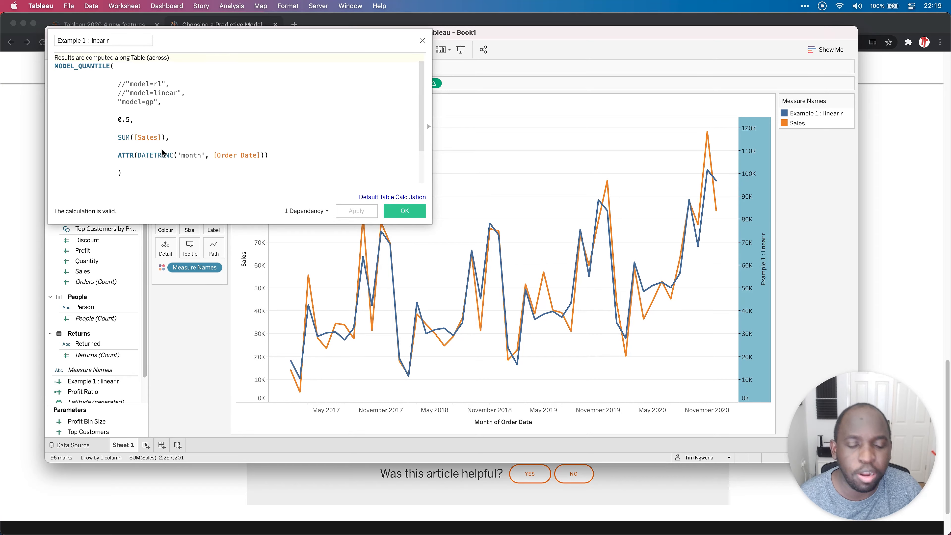